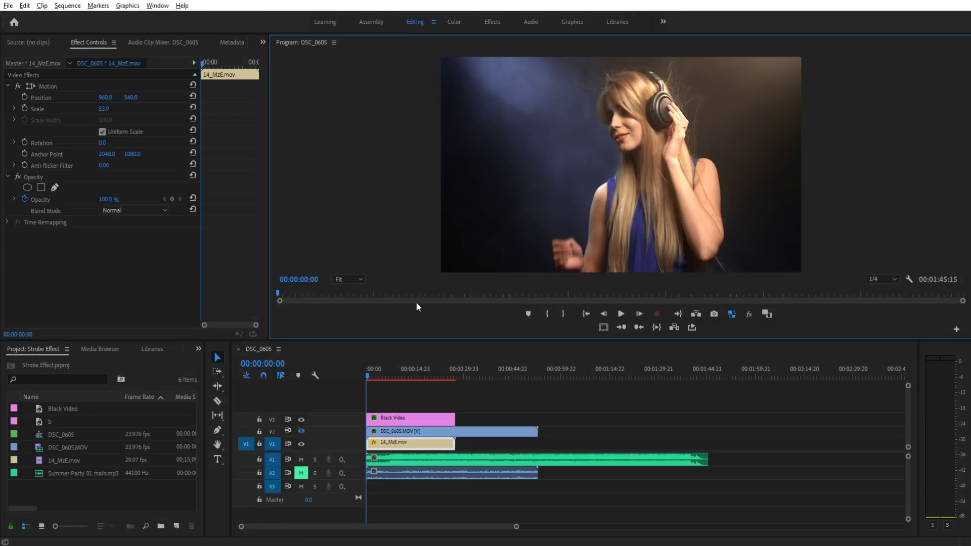
- Review the DSC_0605 strobe footage by scrubbing and playing it in a maximized Program monitor
drag(375, 377, 376, 374)
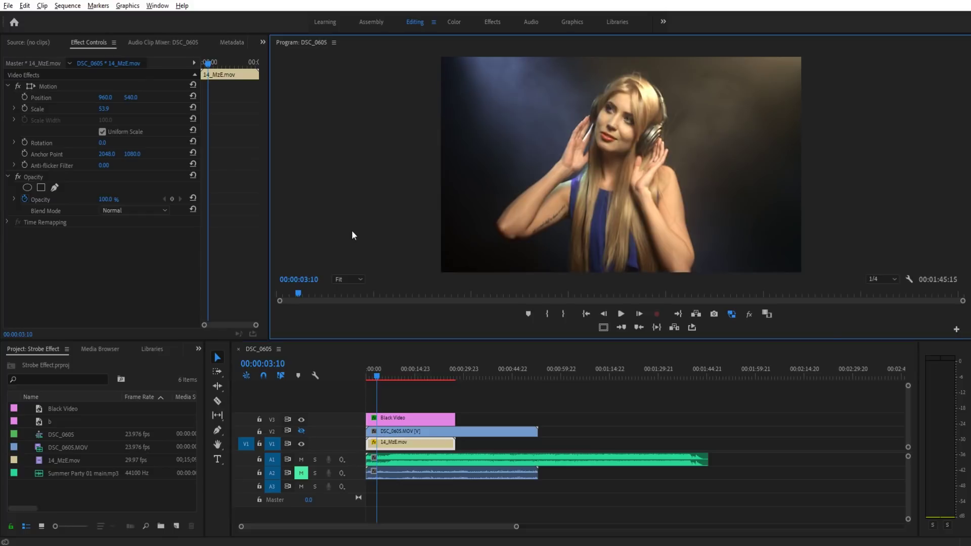
key(grave)
click(488, 511)
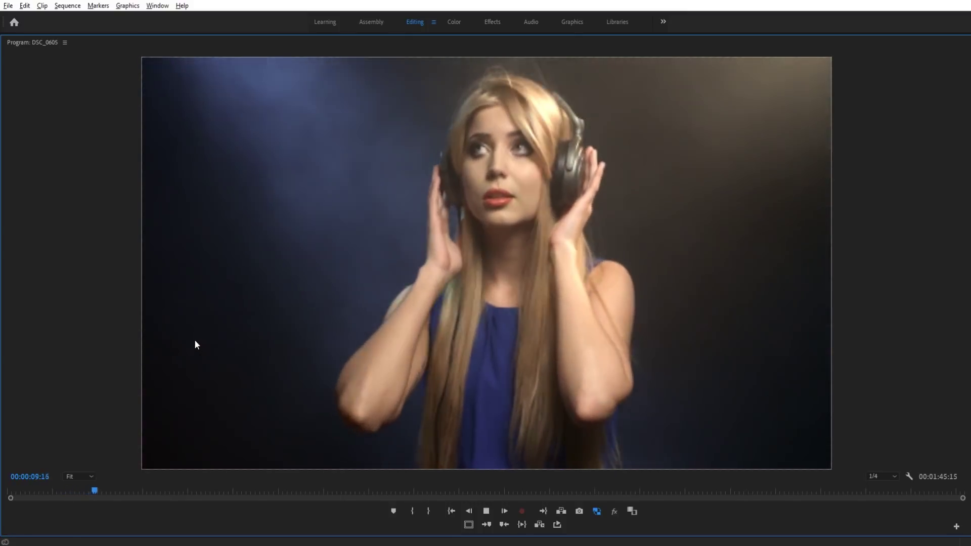
key(space)
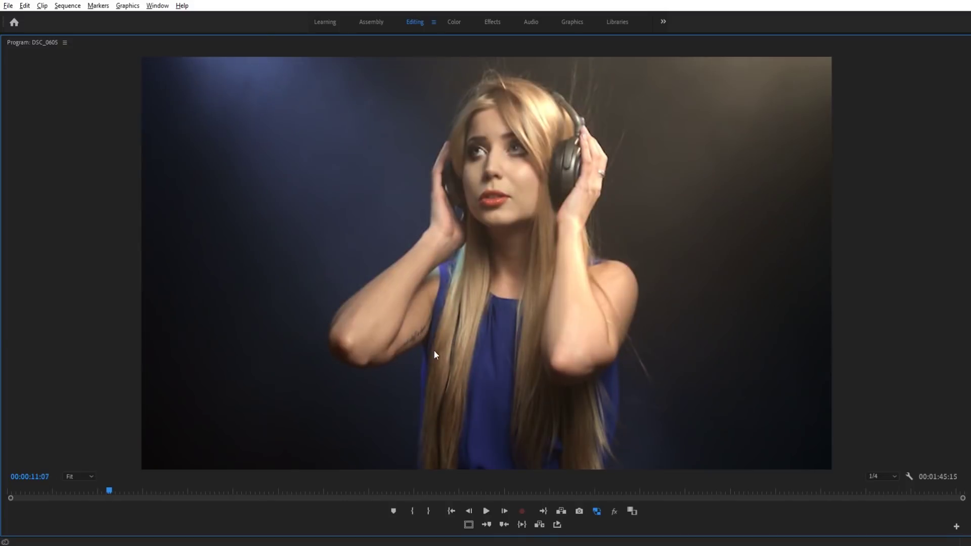
key(grave)
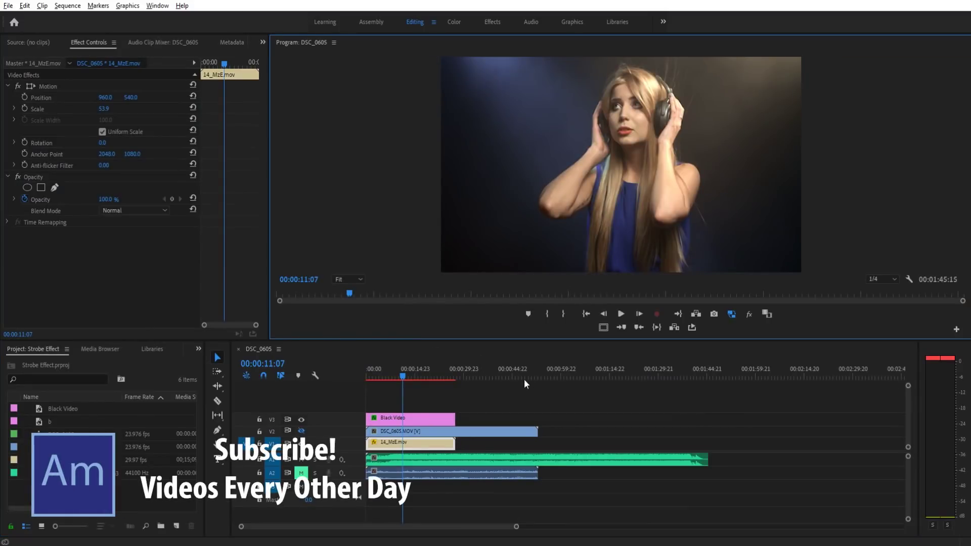
click(384, 371)
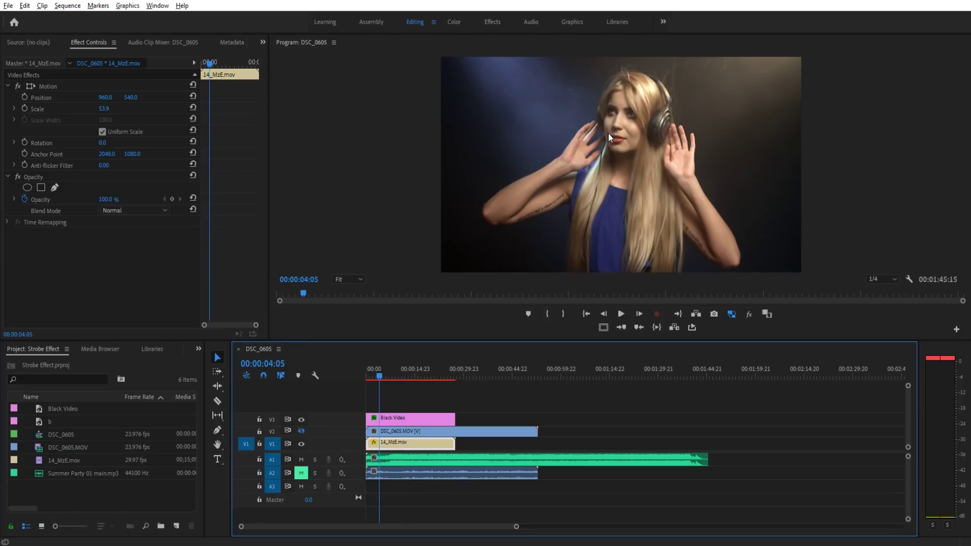
key(space)
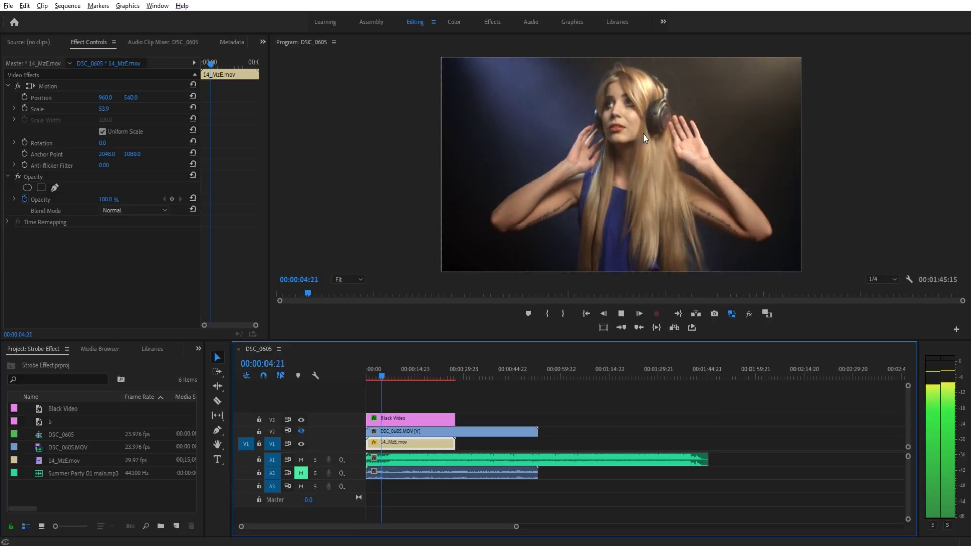
click(392, 372)
key(space)
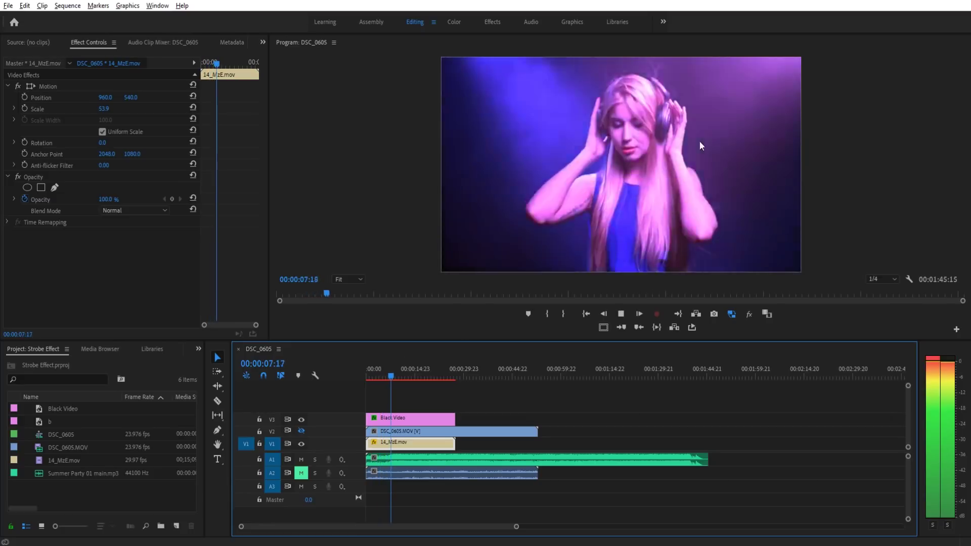
key(space)
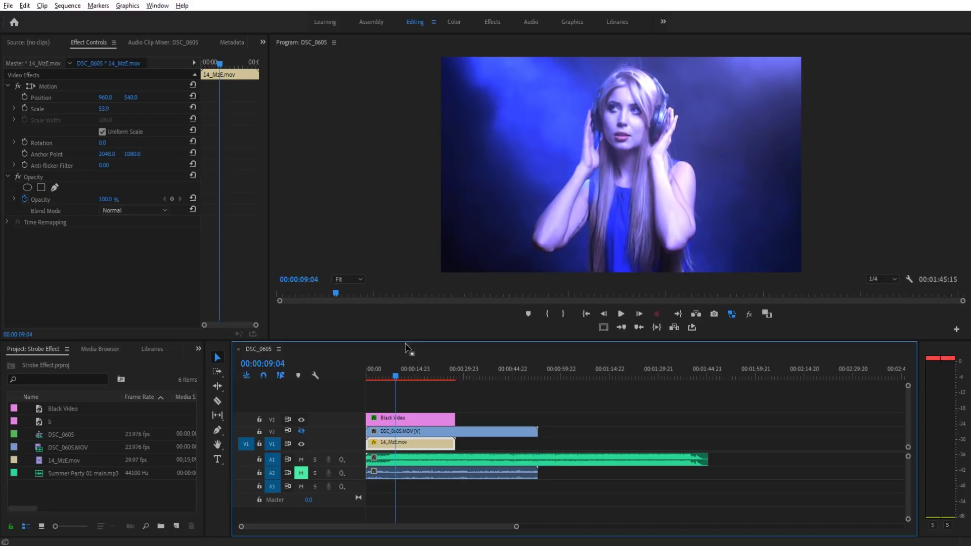
drag(395, 377, 385, 380)
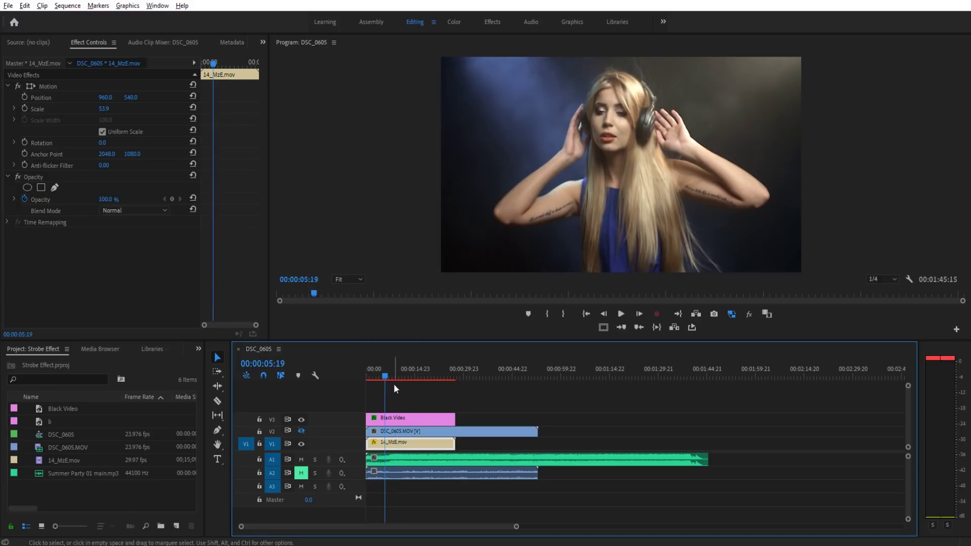
- Show the crowd clip on V2, hide the dancer track V1, and play the crowd footage
click(303, 431)
click(301, 444)
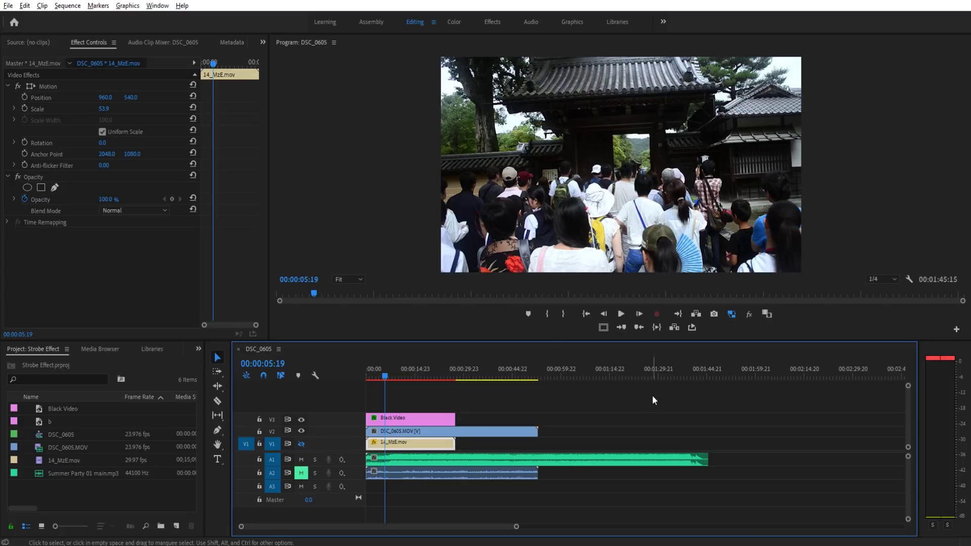
key(space)
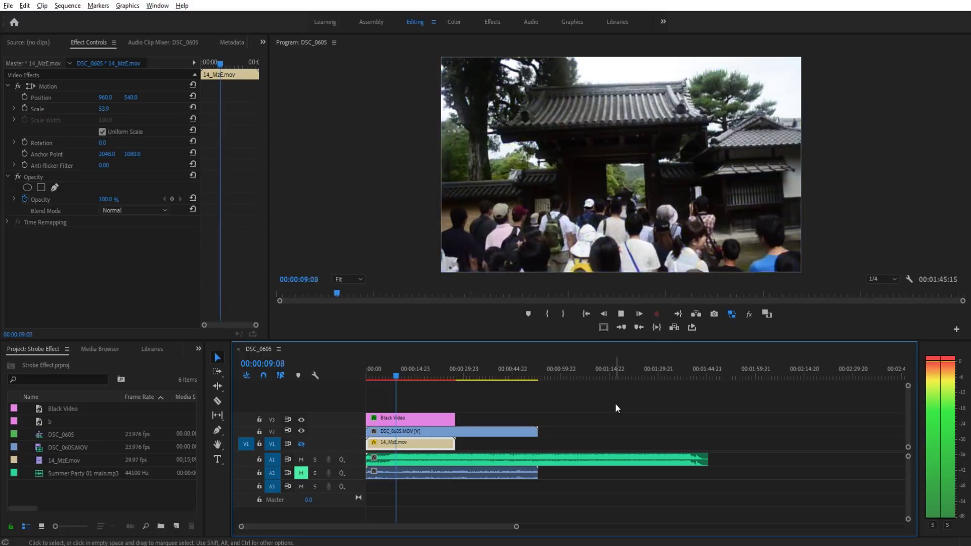
key(space)
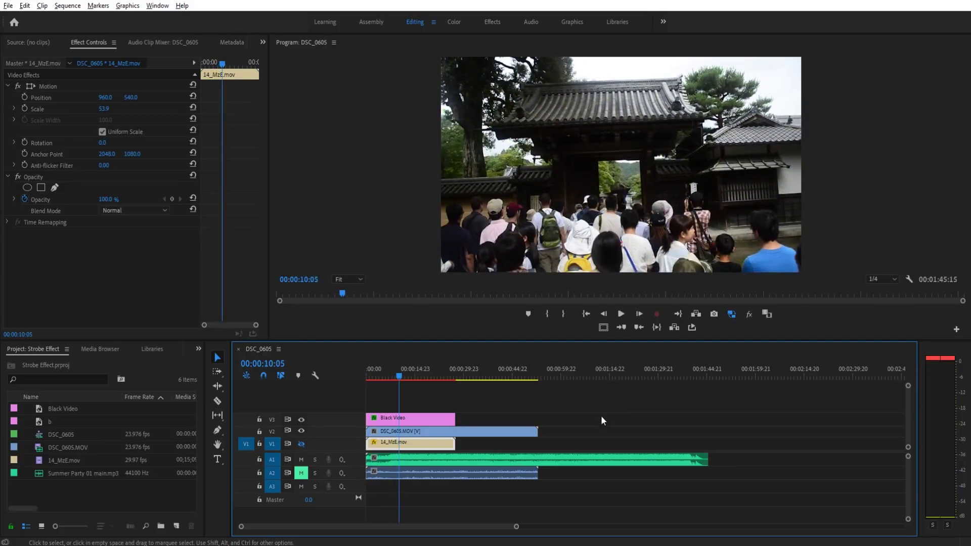
right_click(90, 496)
- Create a new sequence, Sequence 03, with its default settings
click(8, 6)
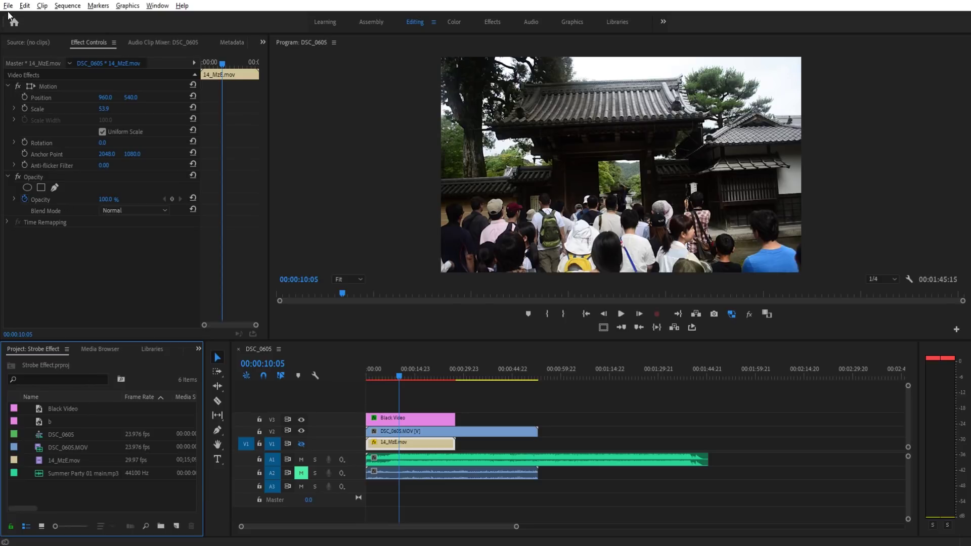
click(8, 5)
mouse_move(30, 17)
click(234, 43)
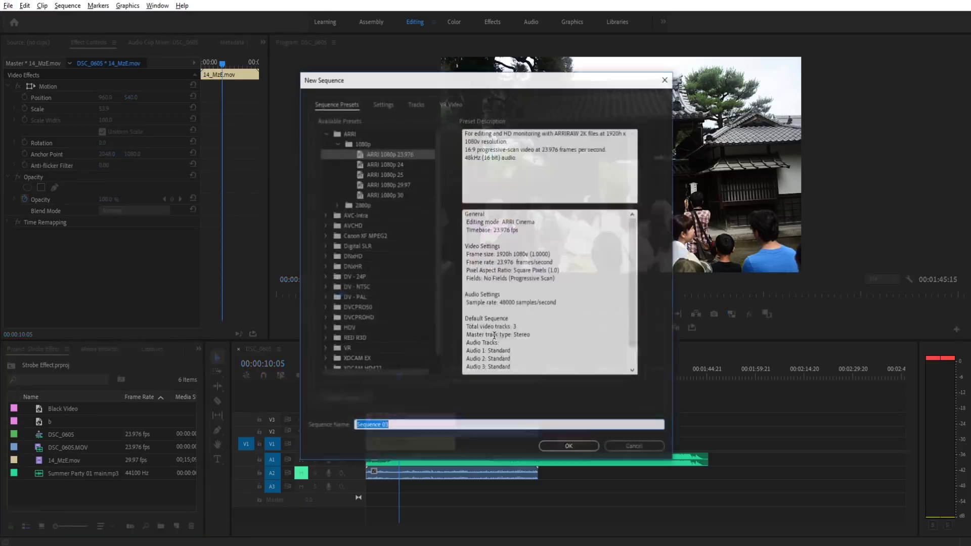
click(567, 446)
- Place 14_MzE.mov on V1, keeping sequence settings, and scale it to 52.9
drag(65, 474, 369, 445)
click(570, 296)
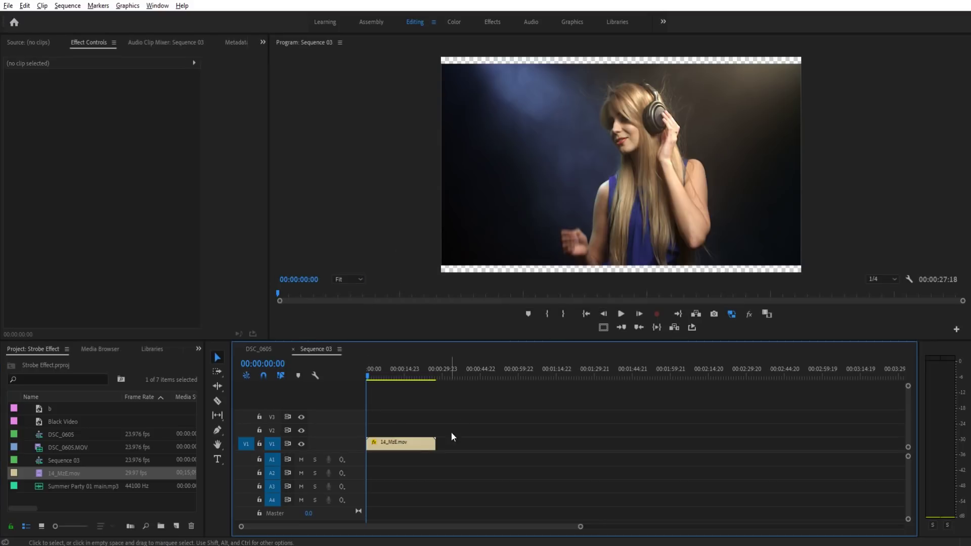
click(413, 445)
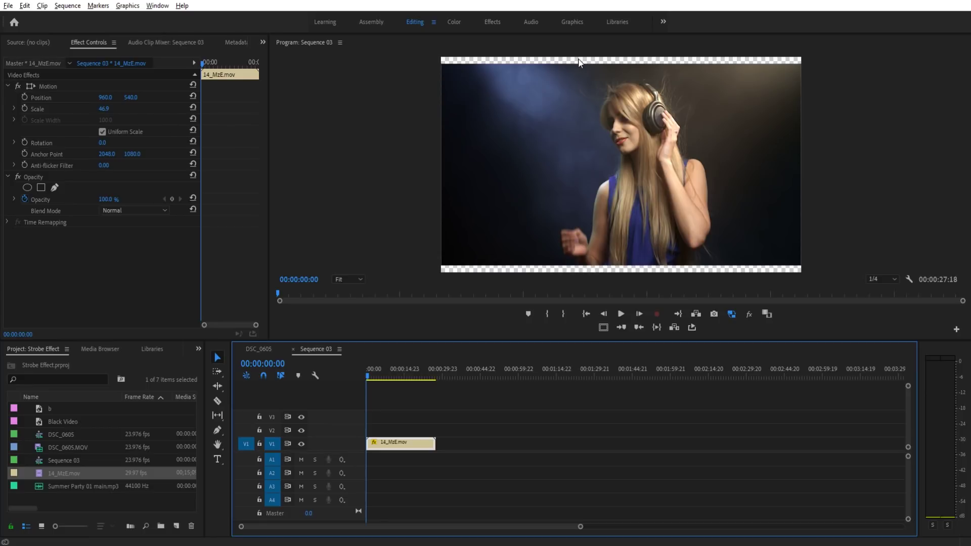
click(108, 108)
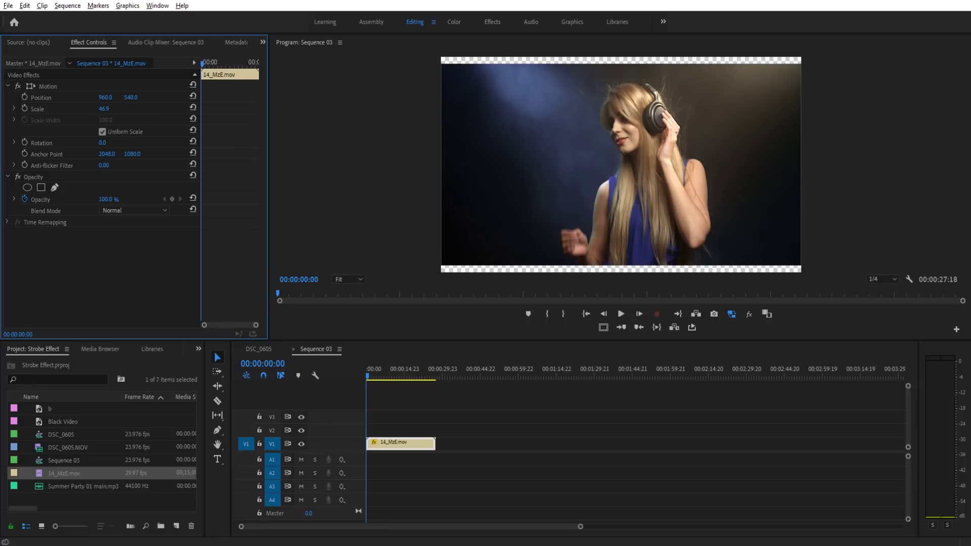
drag(108, 108, 111, 109)
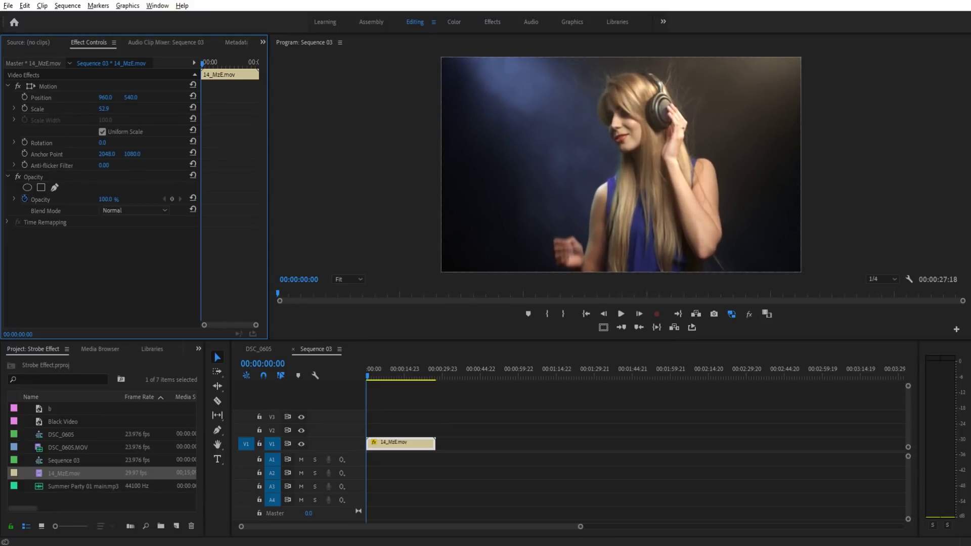
click(536, 395)
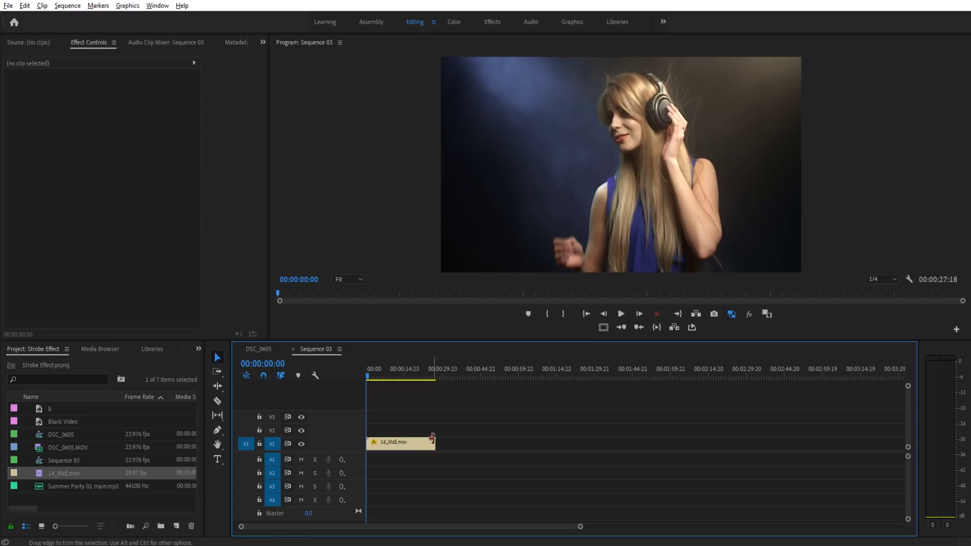
- Create a 1920x1080 Black Video item from the Project panel's New Item menu
click(176, 526)
click(138, 504)
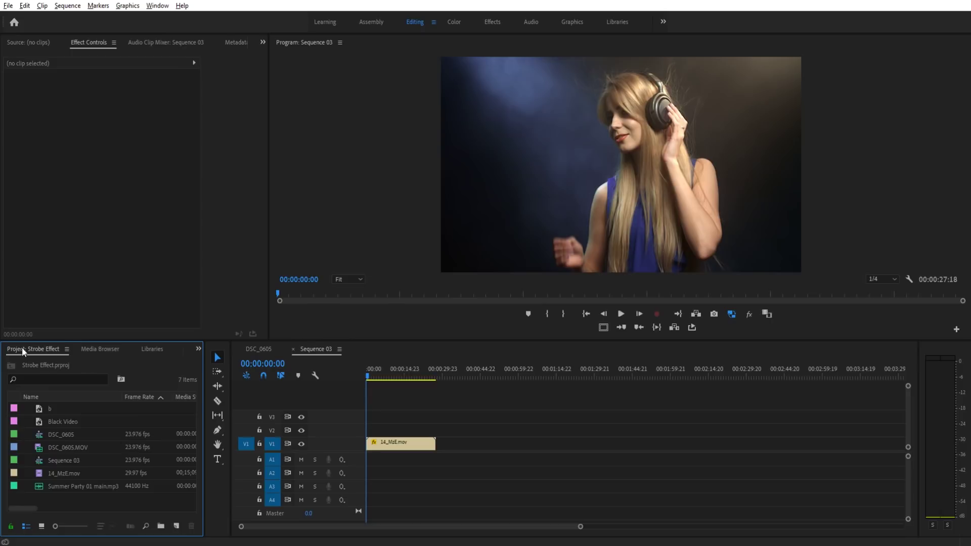
click(175, 527)
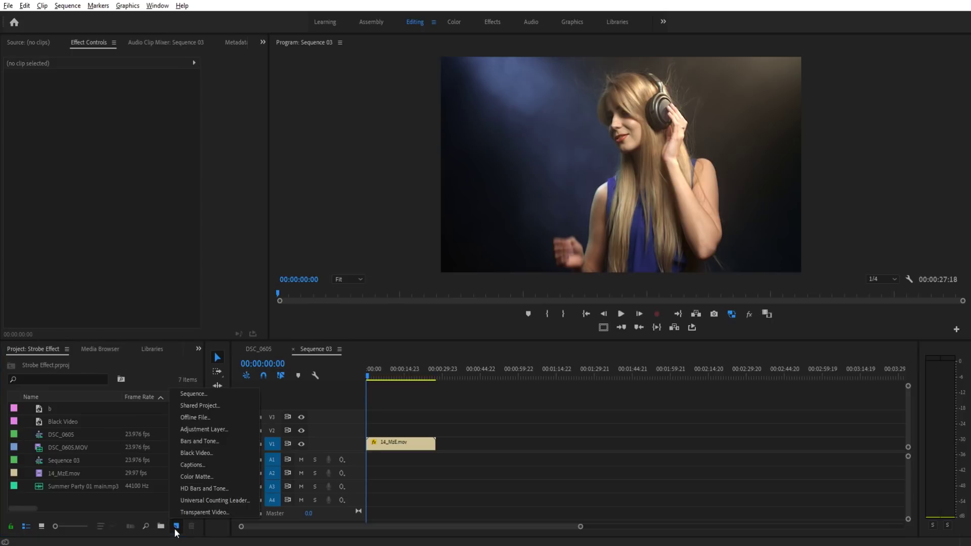
click(198, 455)
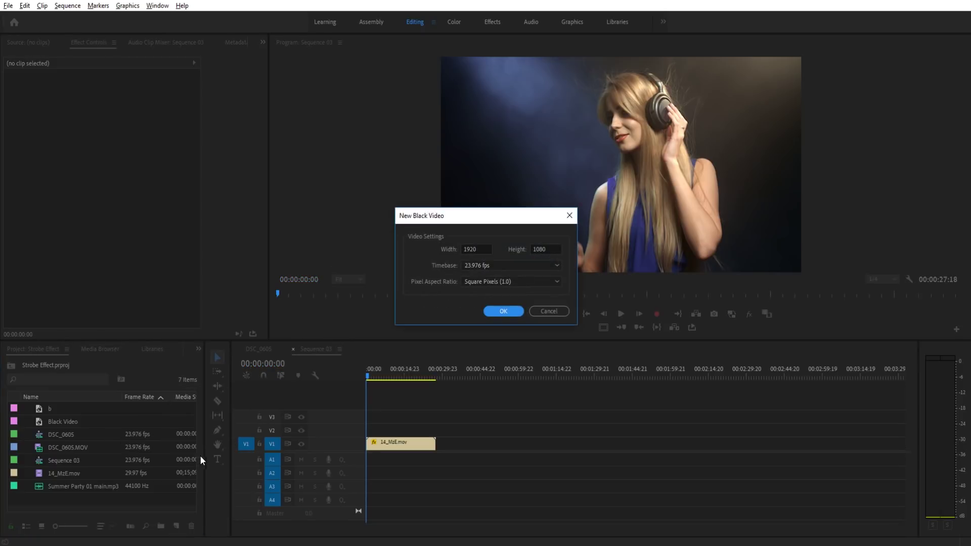
click(543, 249)
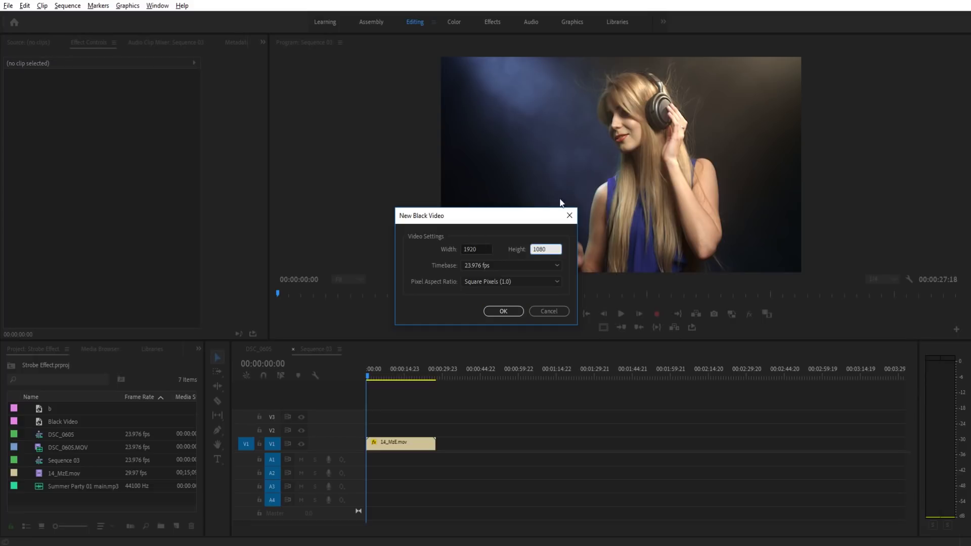
click(504, 312)
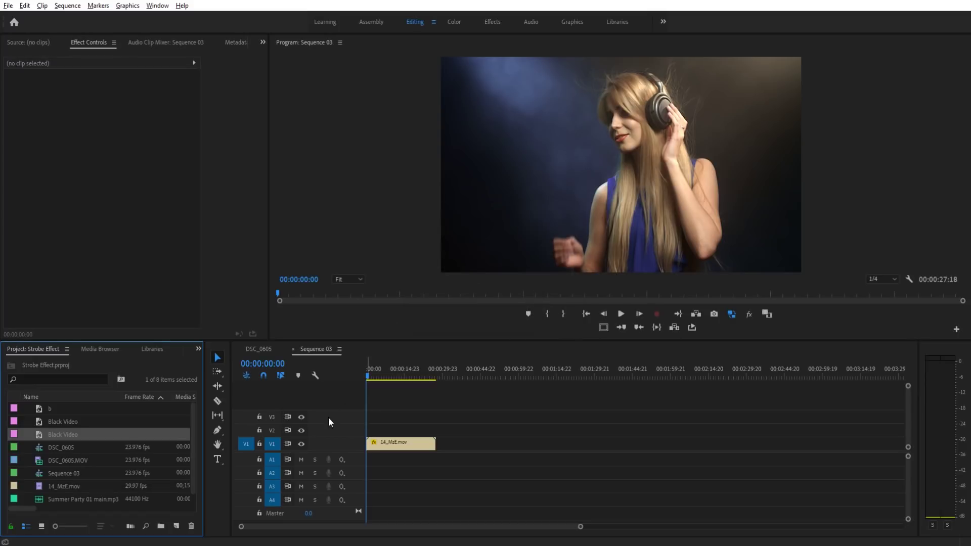
- Rename the new Black Video item to 'Light Bar'
click(56, 435)
text(Light)
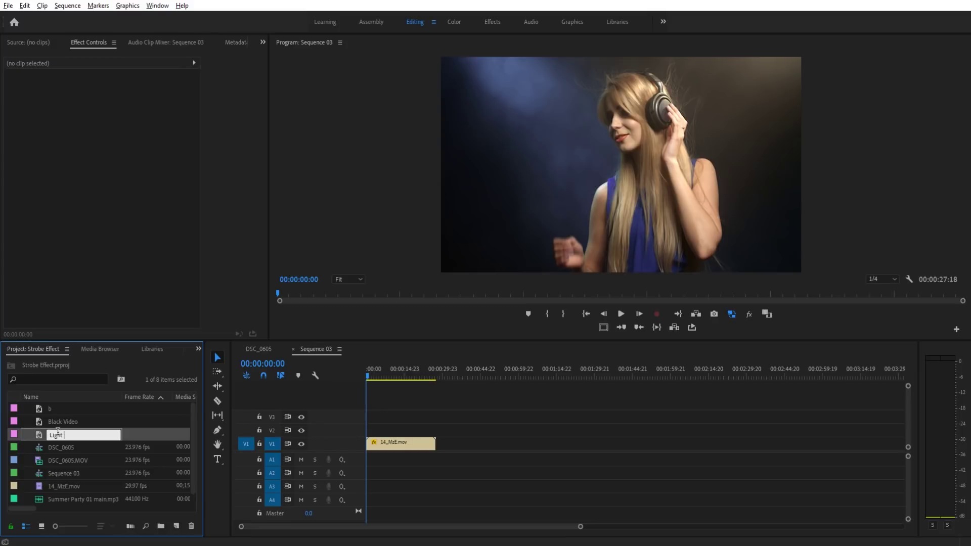
text( Bar)
key(Return)
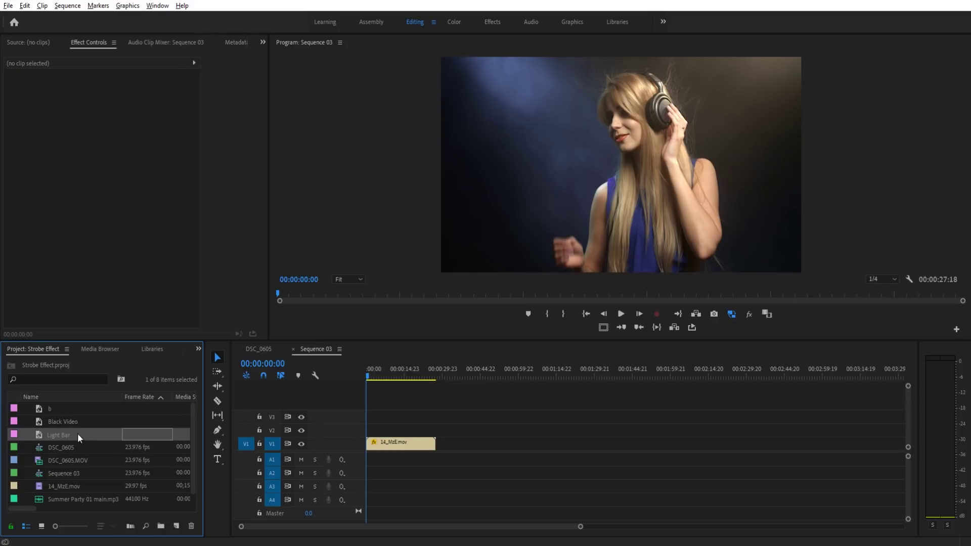
drag(77, 436, 363, 419)
- Place Light Bar on V2 over 14_MzE.mov, extend it, and select it for editing
drag(67, 434, 435, 430)
click(400, 444)
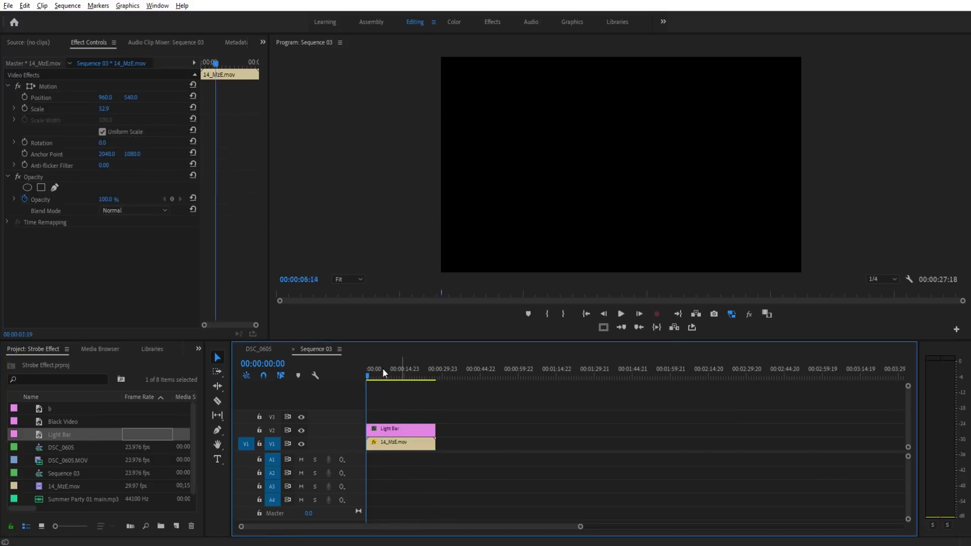
click(372, 376)
click(397, 377)
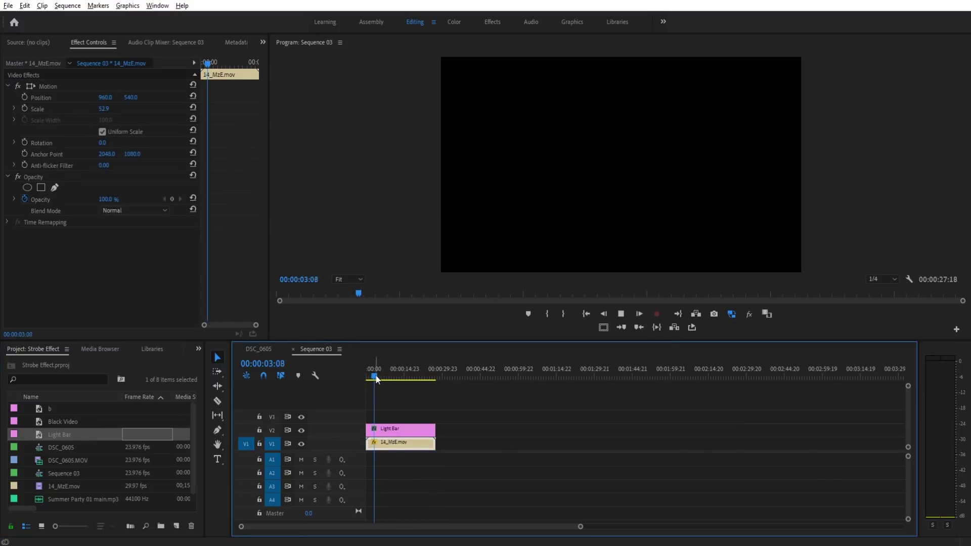
mouse_move(403, 382)
mouse_down()
mouse_move(393, 378)
mouse_move(402, 378)
mouse_up()
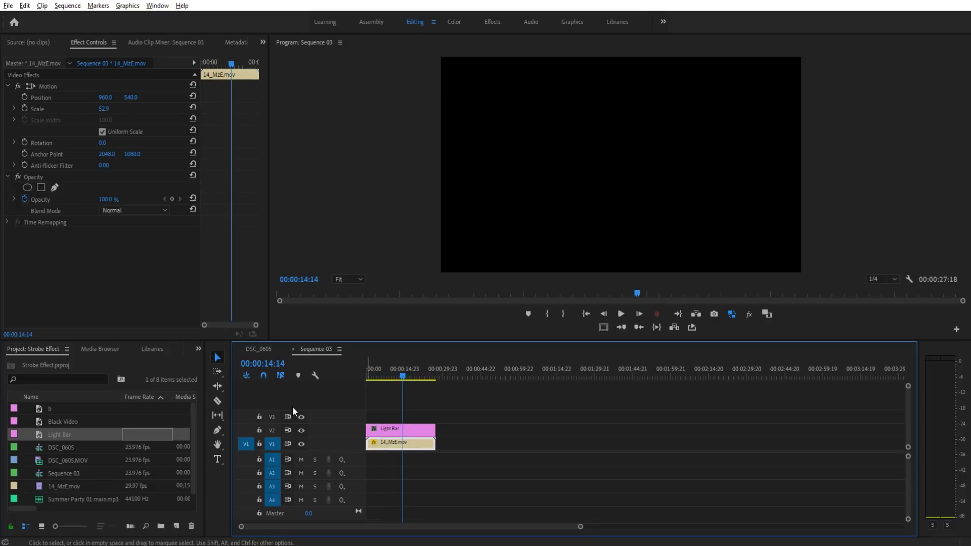
click(262, 377)
click(407, 412)
click(399, 429)
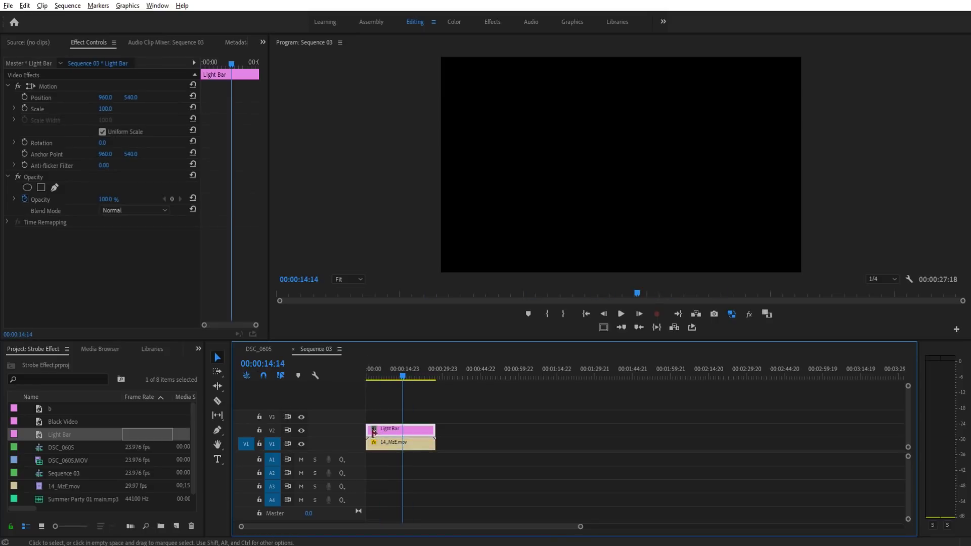
- Search 'strobe' in Effects, apply Strobe Light to Light Bar, and preview from the start
click(198, 350)
click(214, 407)
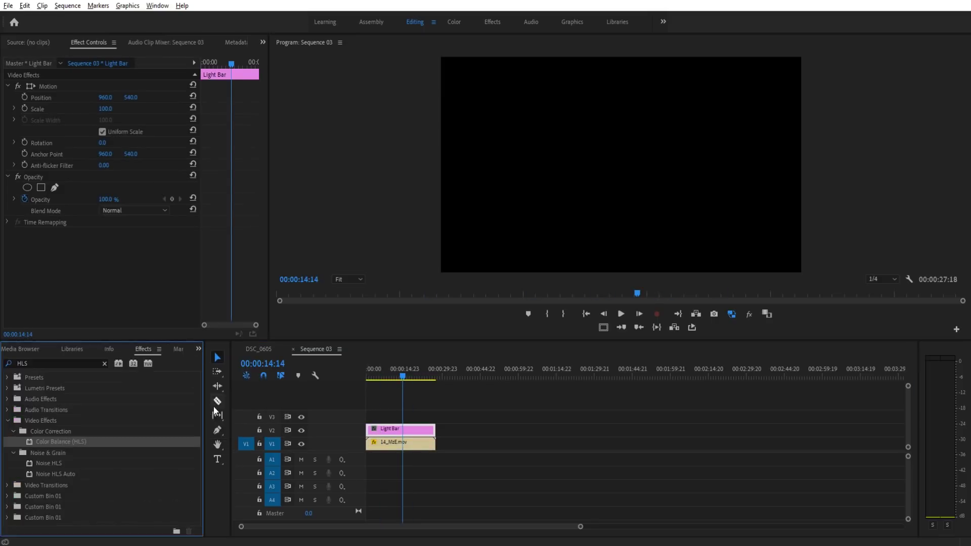
click(50, 363)
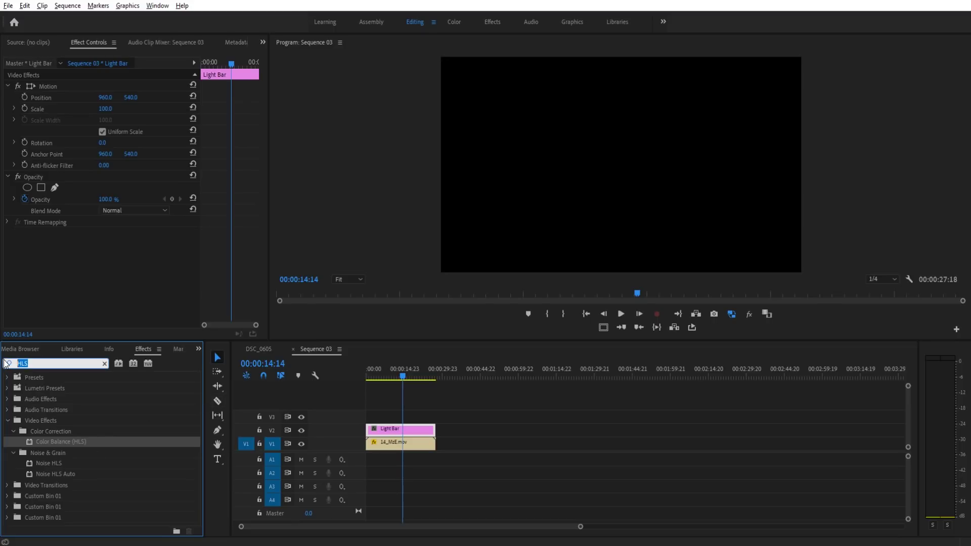
text(strobe)
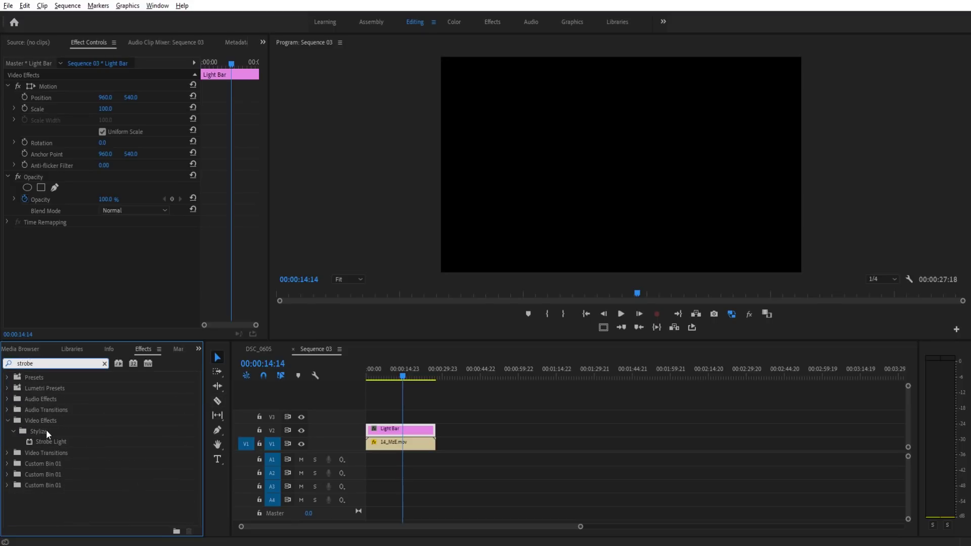
drag(44, 440, 418, 431)
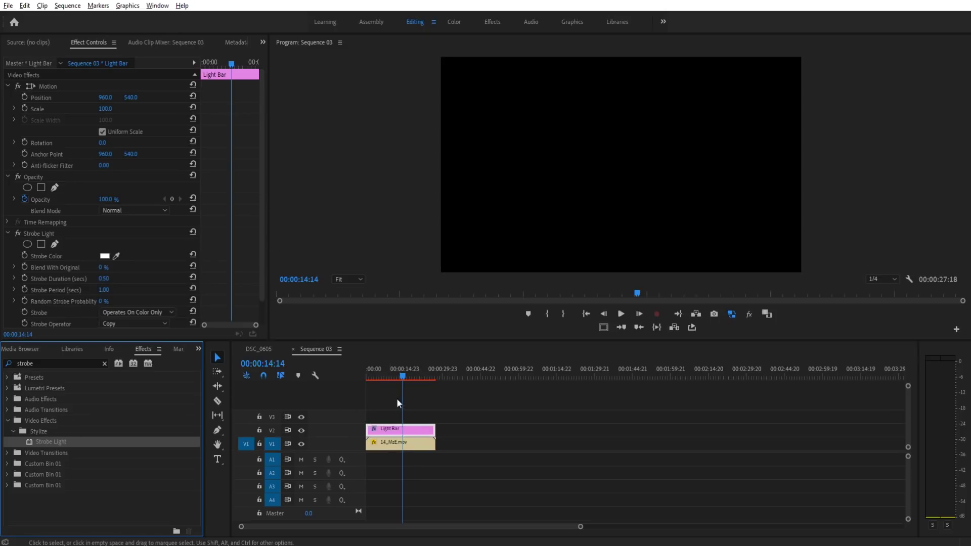
click(369, 374)
key(space)
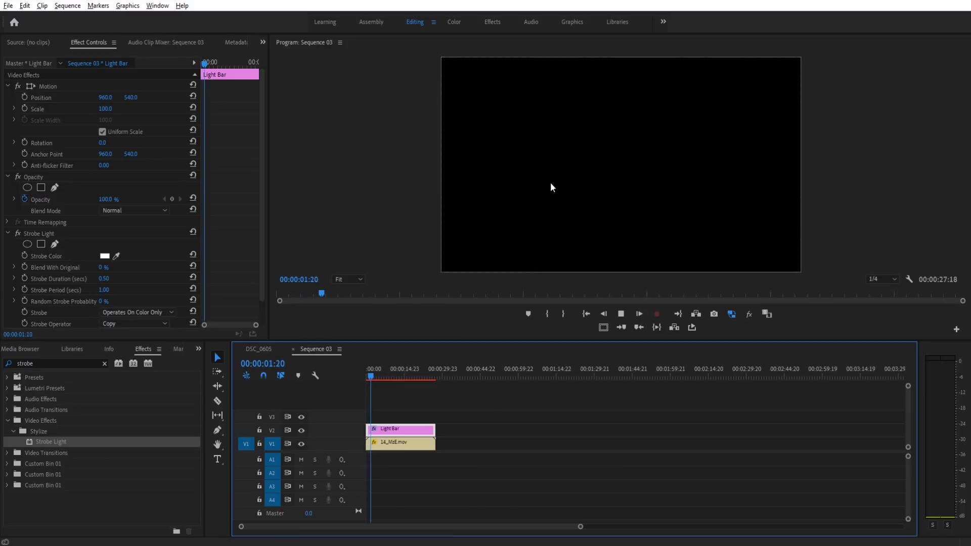
key(space)
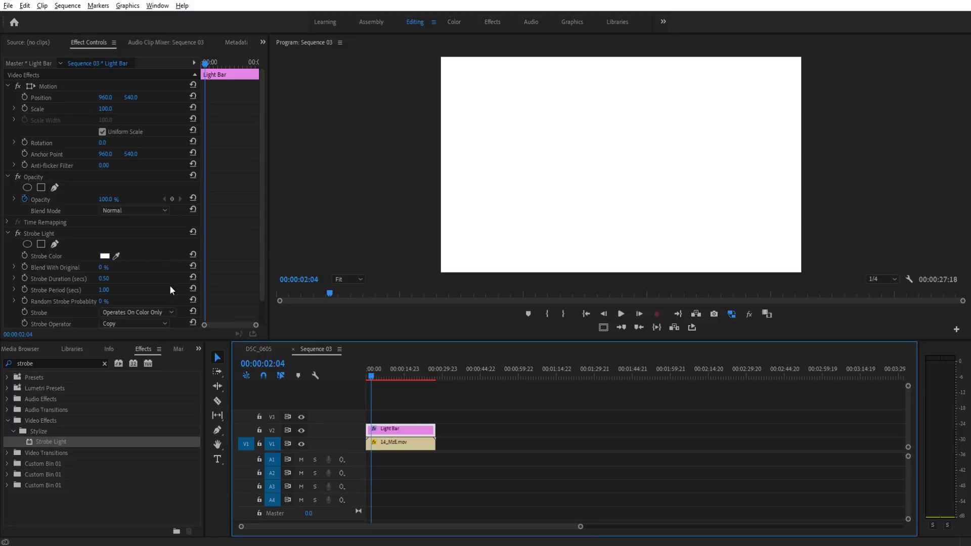
- Set Light Bar's blend mode to Screen and Blend With Original to 47%, then play
click(129, 212)
click(126, 210)
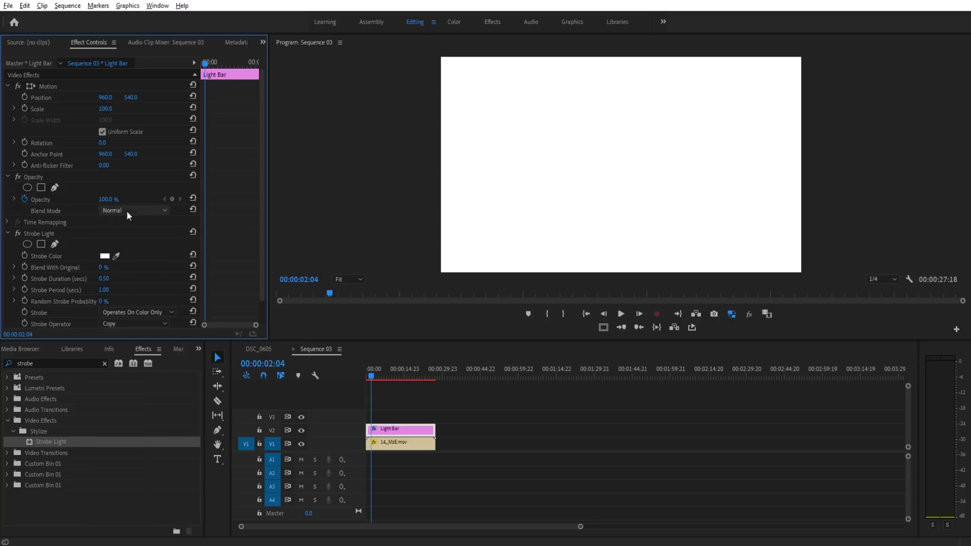
click(123, 210)
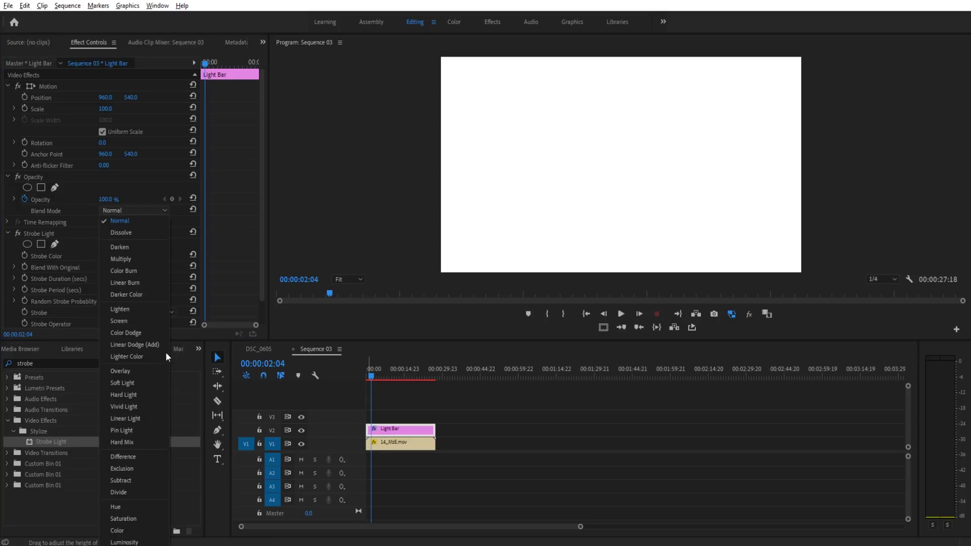
click(124, 321)
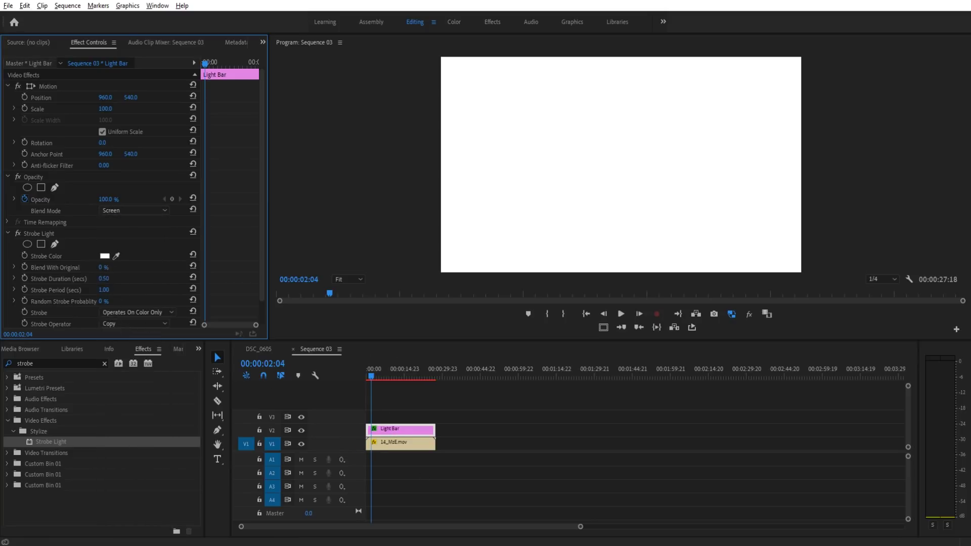
drag(102, 267, 480, 300)
key(space)
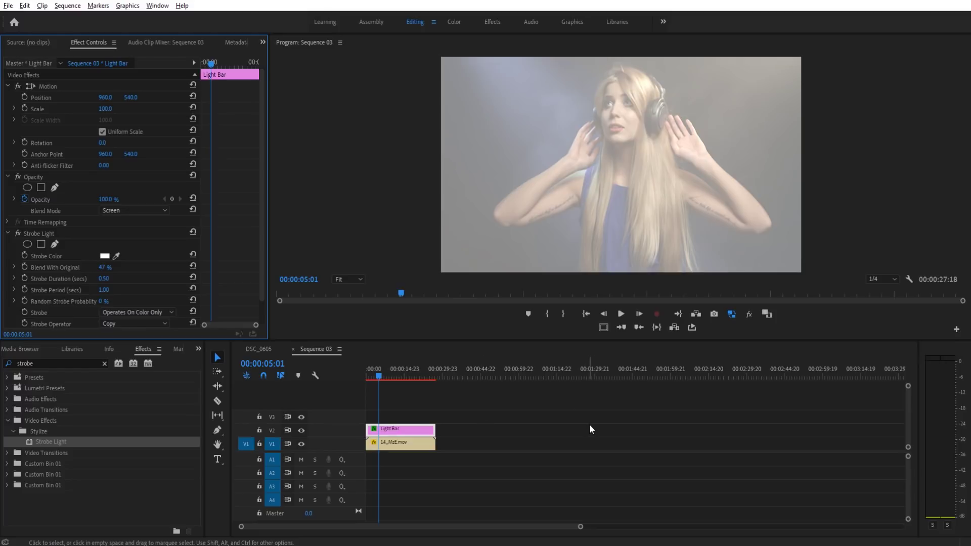
click(162, 212)
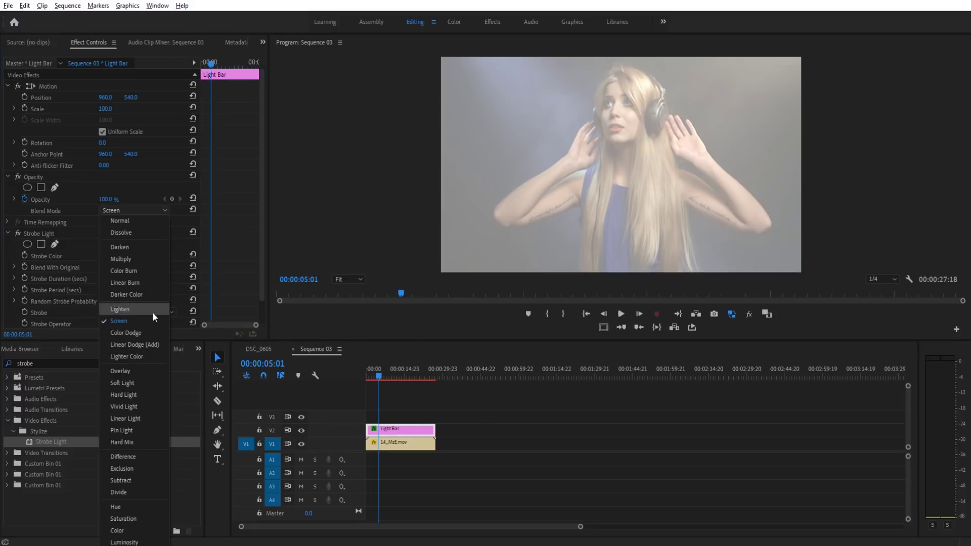
- Switch Light Bar's blend mode to Color Dodge and review the playback
click(151, 332)
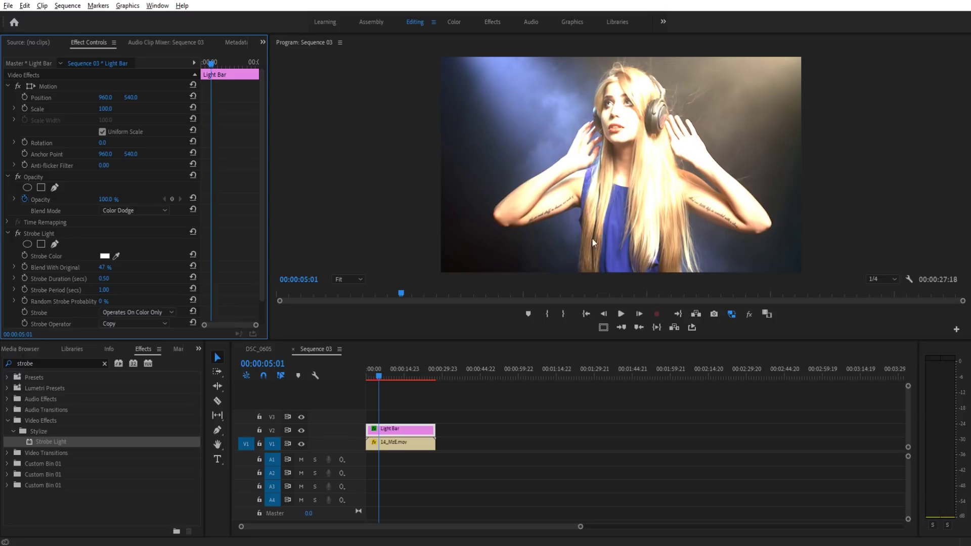
key(space)
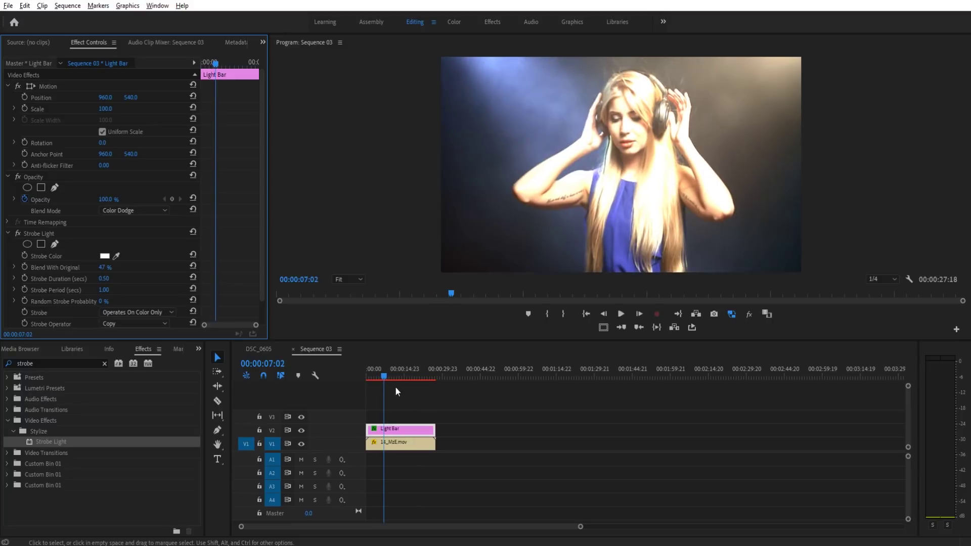
click(374, 379)
drag(373, 381, 374, 381)
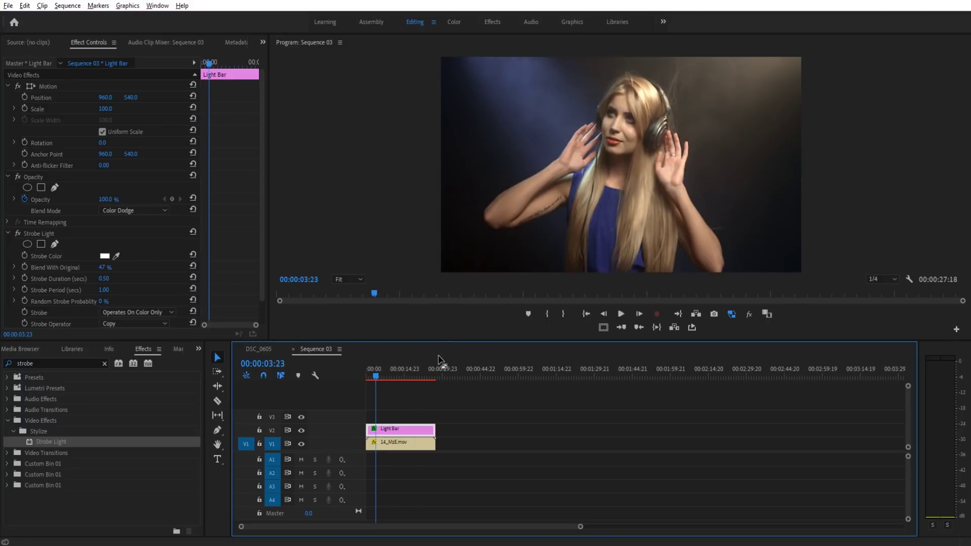
- Raise Blend With Original to 69% and replay the sequence from the start
mouse_move(108, 269)
mouse_down()
mouse_move(84, 270)
mouse_move(141, 270)
mouse_move(110, 270)
mouse_move(141, 270)
mouse_move(126, 269)
mouse_up()
click(371, 380)
key(space)
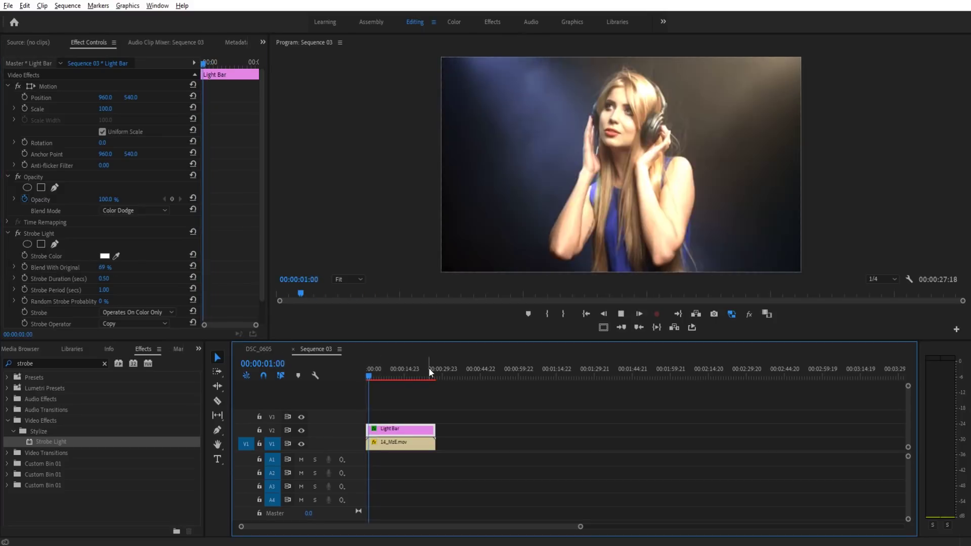
key(space)
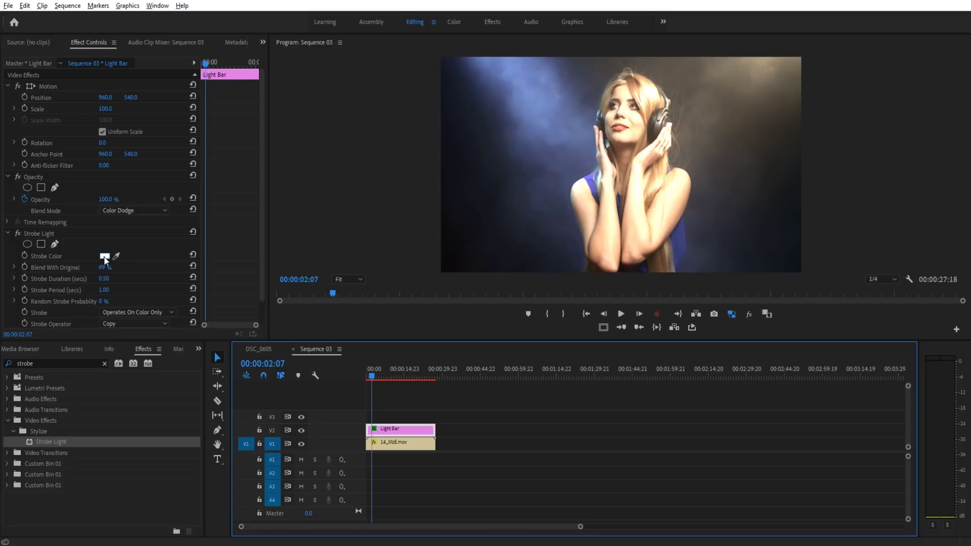
drag(66, 363, 15, 357)
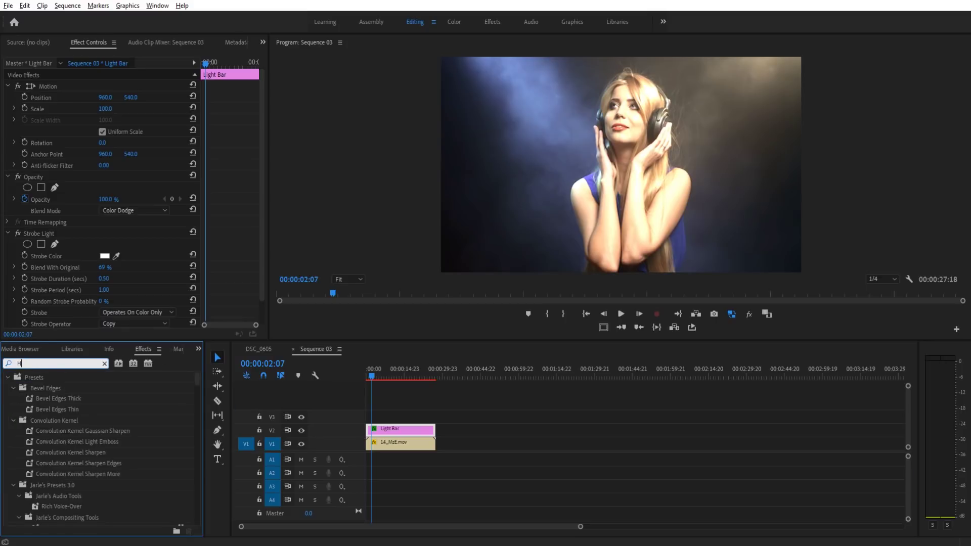
- Search 'HLS', apply Color Balance (HLS) to Light Bar, and set its Hue to 86°
text(LS)
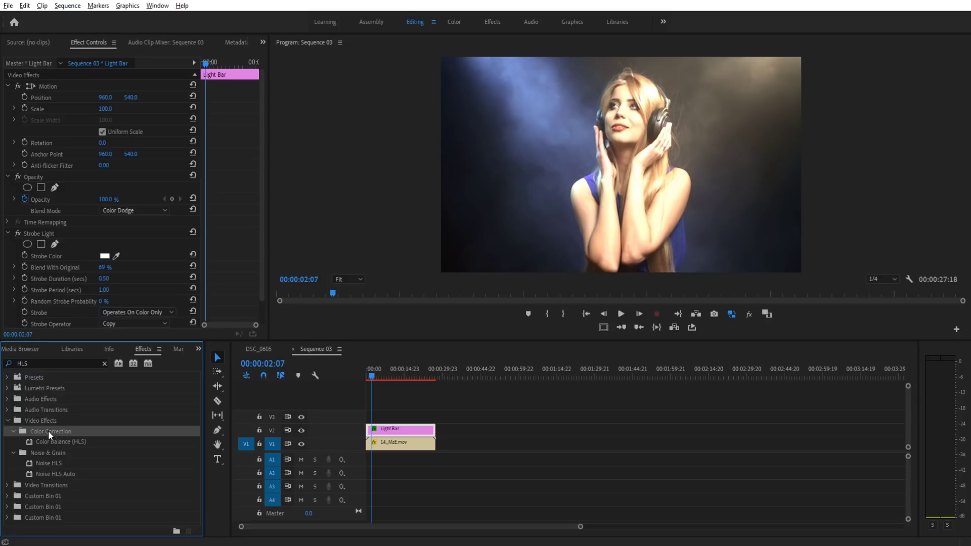
click(30, 443)
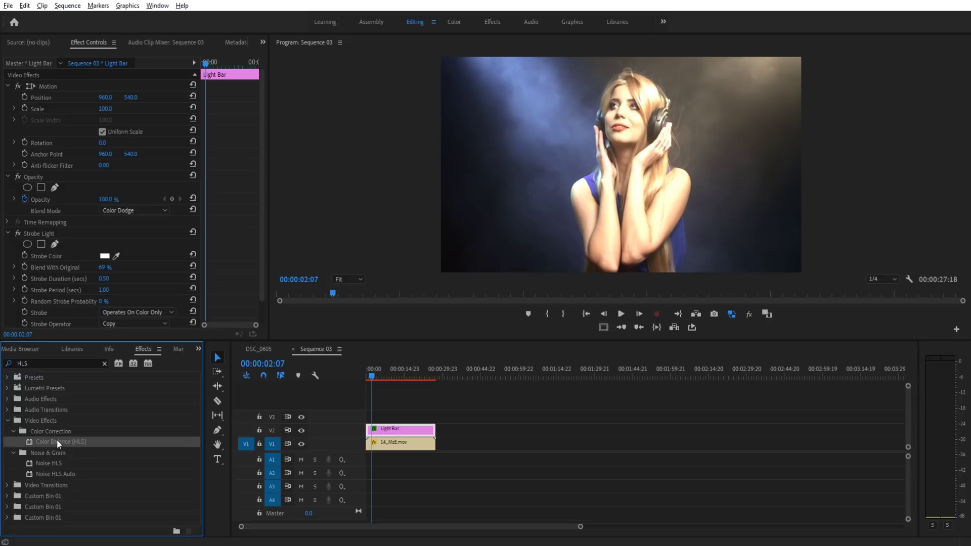
drag(44, 439, 406, 426)
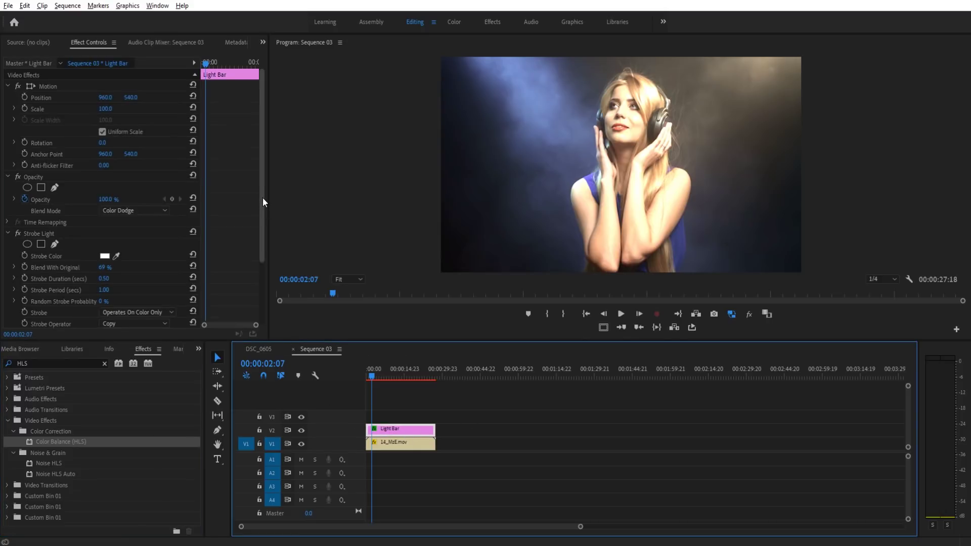
drag(263, 197, 259, 276)
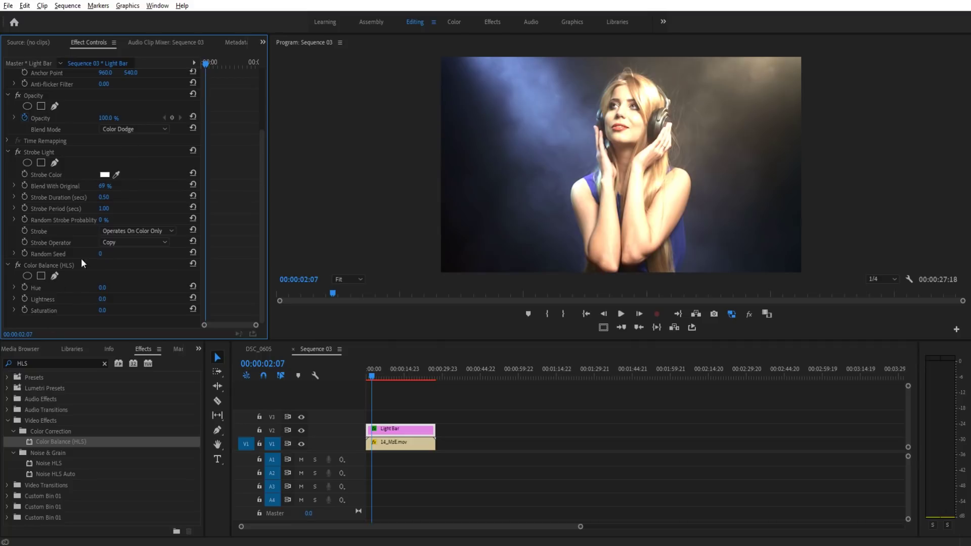
drag(105, 288, 149, 287)
click(105, 175)
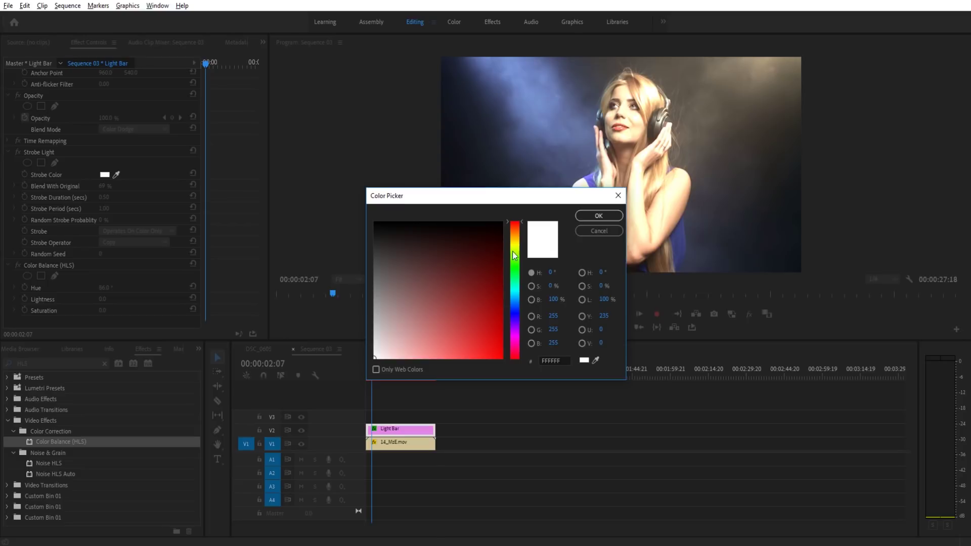
- Pick teal green #00FFBA as the Strobe Color in the Color Picker and confirm
mouse_move(516, 225)
mouse_down()
mouse_move(508, 359)
mouse_move(510, 237)
mouse_up()
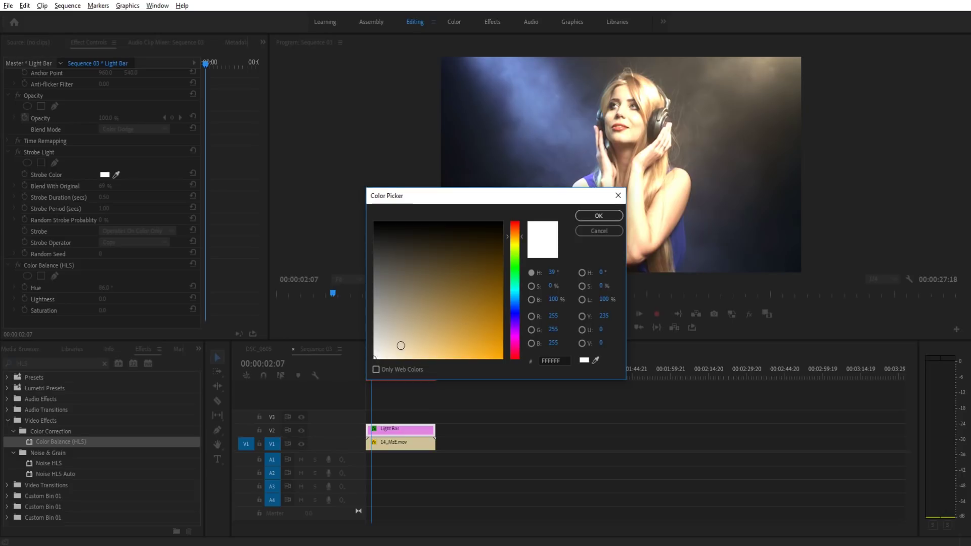
mouse_move(376, 354)
mouse_down()
mouse_move(523, 352)
mouse_move(518, 368)
mouse_move(416, 375)
mouse_move(549, 385)
mouse_up()
mouse_move(514, 237)
mouse_down()
mouse_move(514, 313)
mouse_move(515, 224)
mouse_move(515, 241)
mouse_up()
drag(483, 354, 425, 358)
mouse_move(515, 251)
mouse_down()
mouse_move(515, 343)
mouse_move(512, 218)
mouse_move(514, 259)
mouse_up()
drag(498, 356, 521, 364)
drag(522, 272, 521, 282)
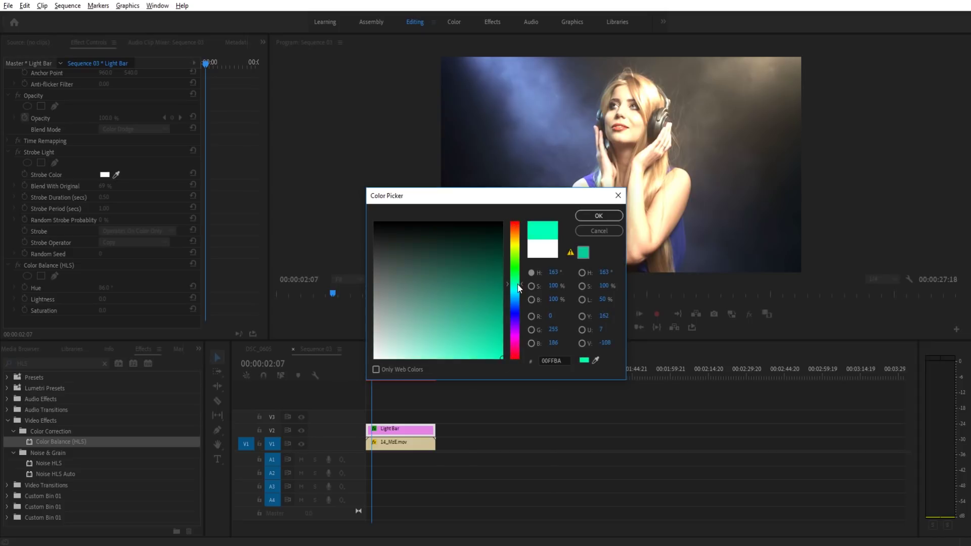
click(599, 215)
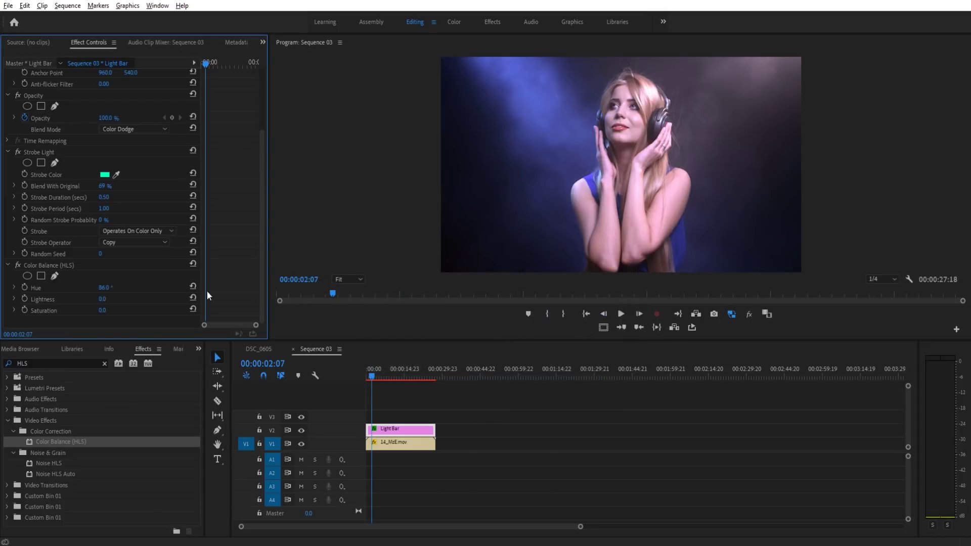
- Keyframe the HLS Hue from -251° at the start to 10 full rotations at 00:00:10:00
drag(108, 291, 82, 292)
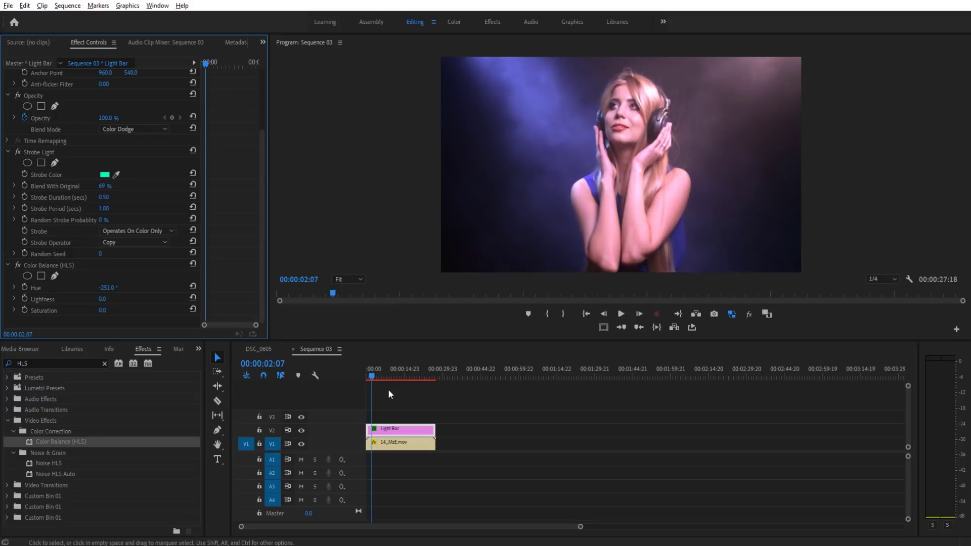
click(360, 369)
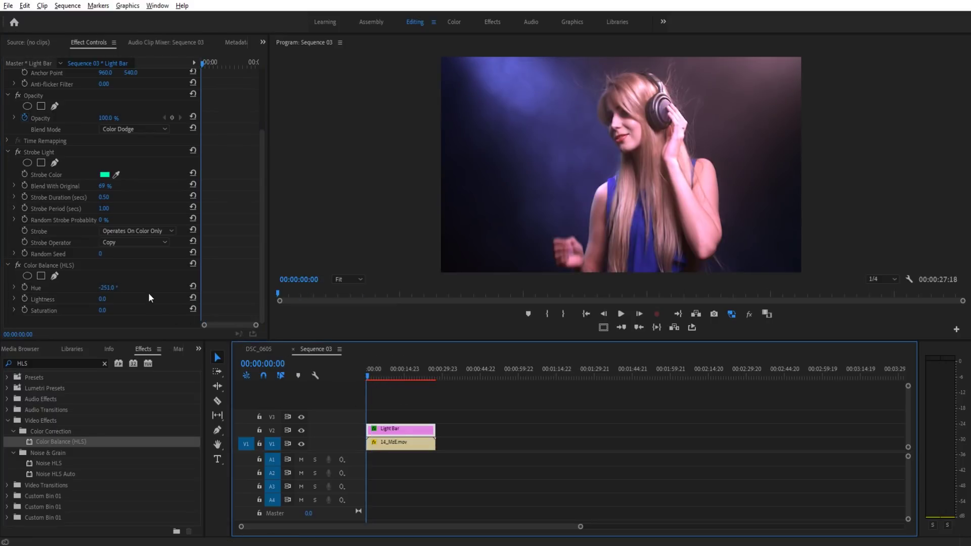
click(23, 287)
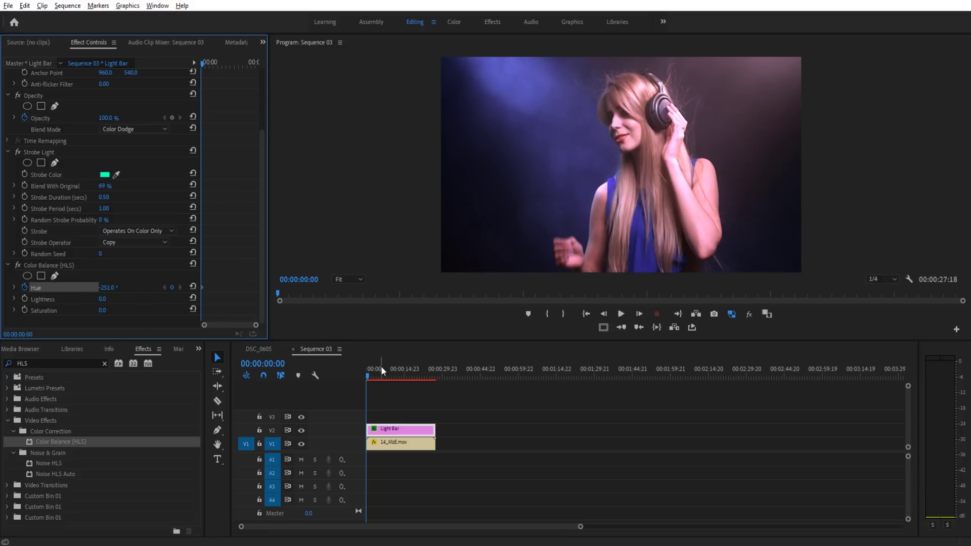
drag(370, 371, 392, 378)
drag(108, 287, 324, 287)
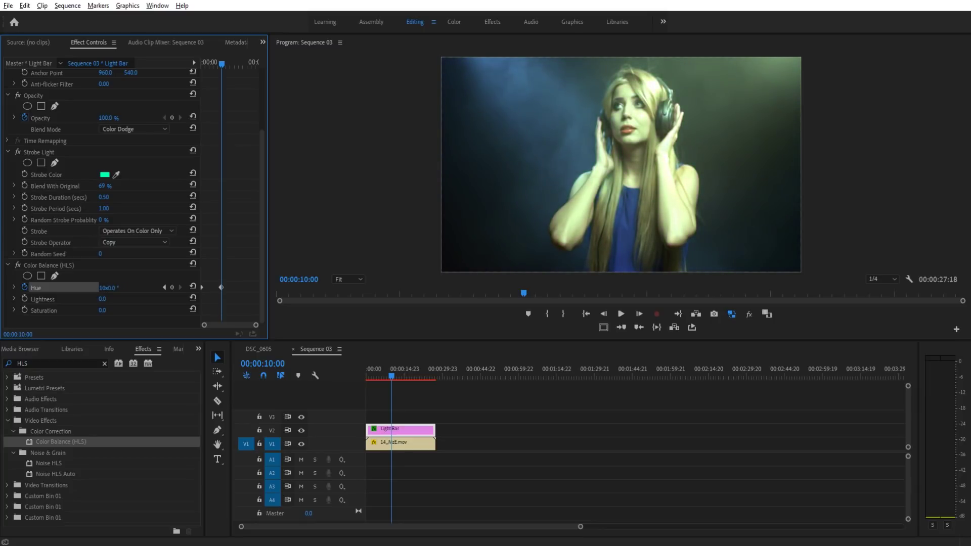
drag(324, 287, 289, 287)
- Preview the hue cycling from the start, then return to the start and show the Project panel
click(356, 371)
key(Home)
key(space)
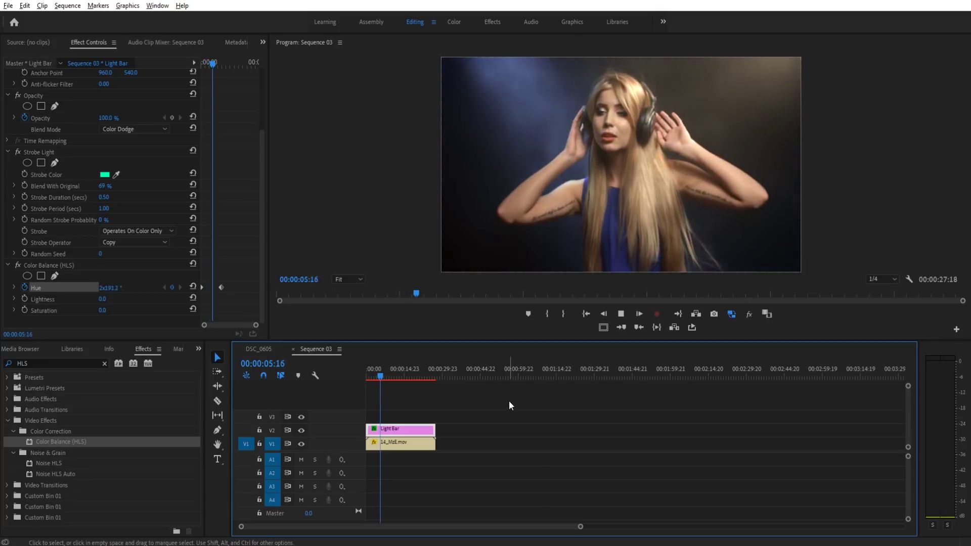
key(space)
key(Home)
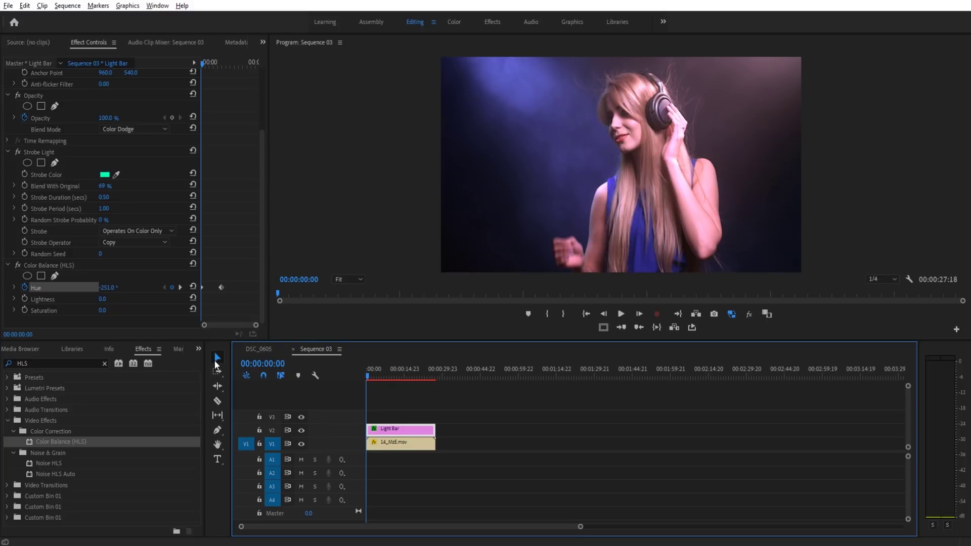
key(shift+1)
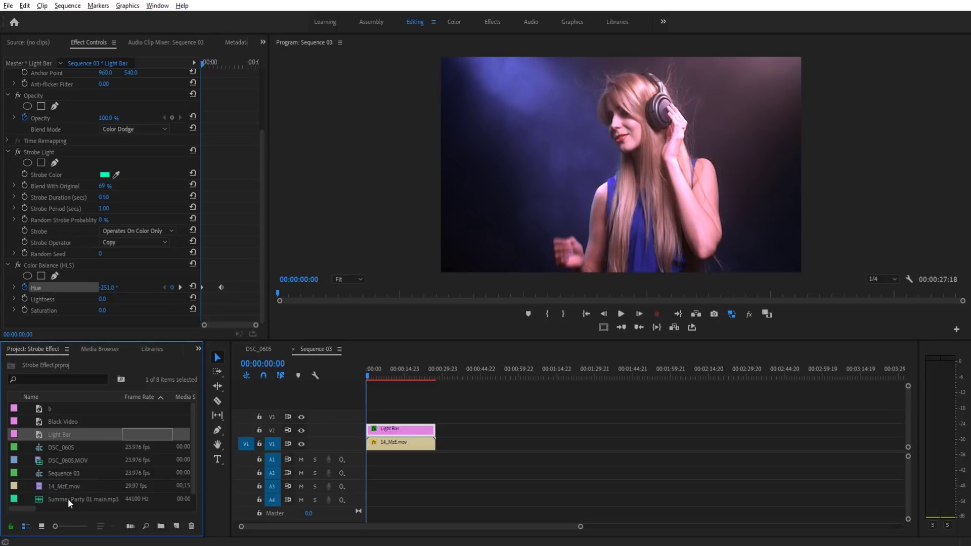
- Place Summer Party 01 main.mp3 on audio track A1 and lower its gain in Audio Gain
drag(67, 499, 372, 464)
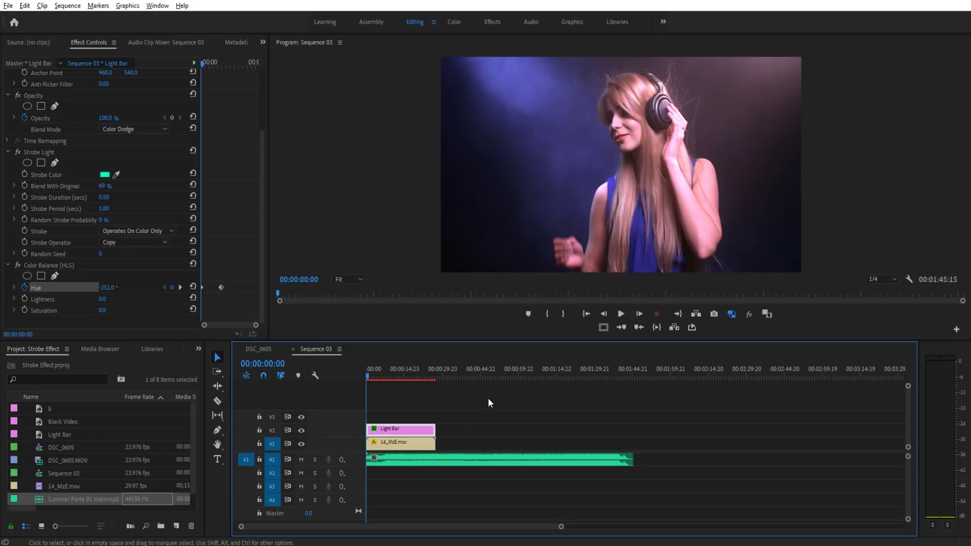
click(405, 460)
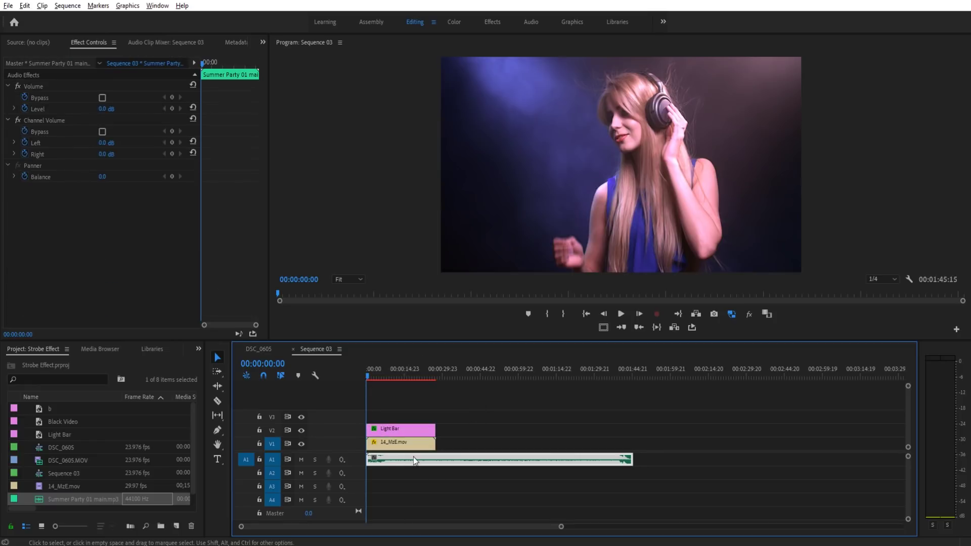
key(g)
drag(451, 309, 375, 311)
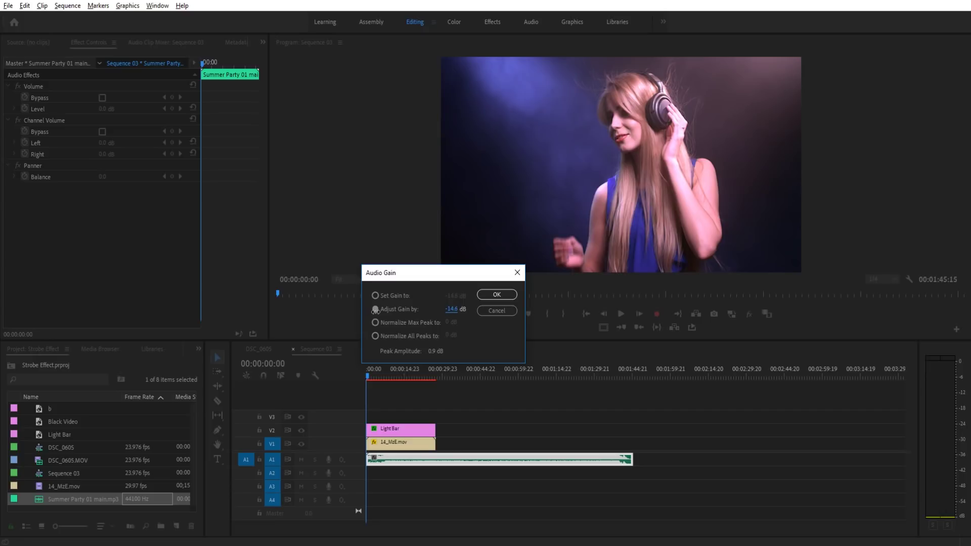
click(511, 298)
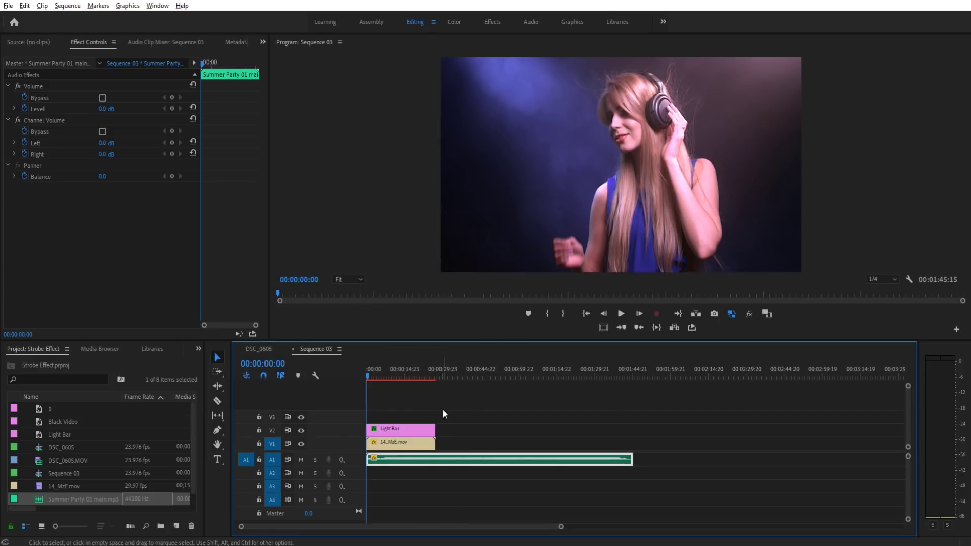
- Preview the sequence with the music, then reselect the song clip on A1
key(space)
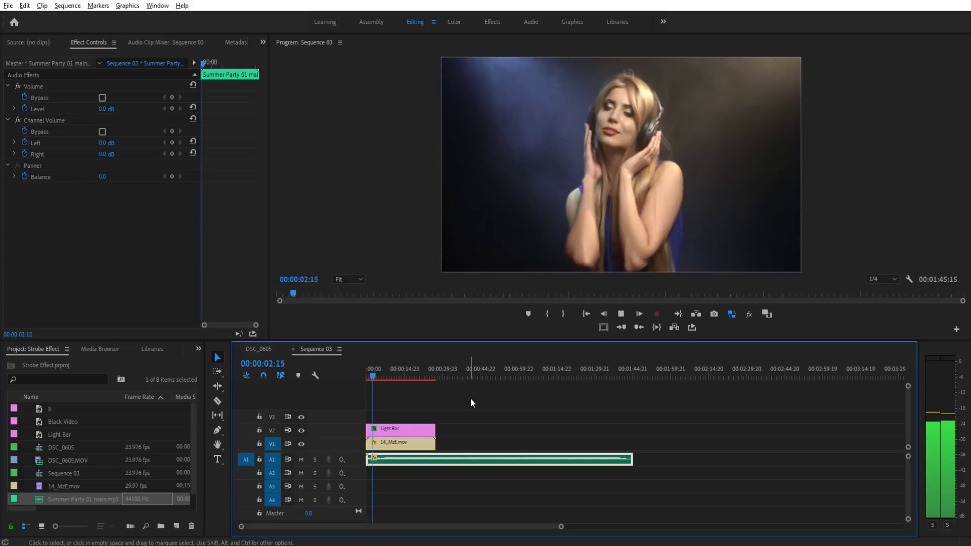
key(space)
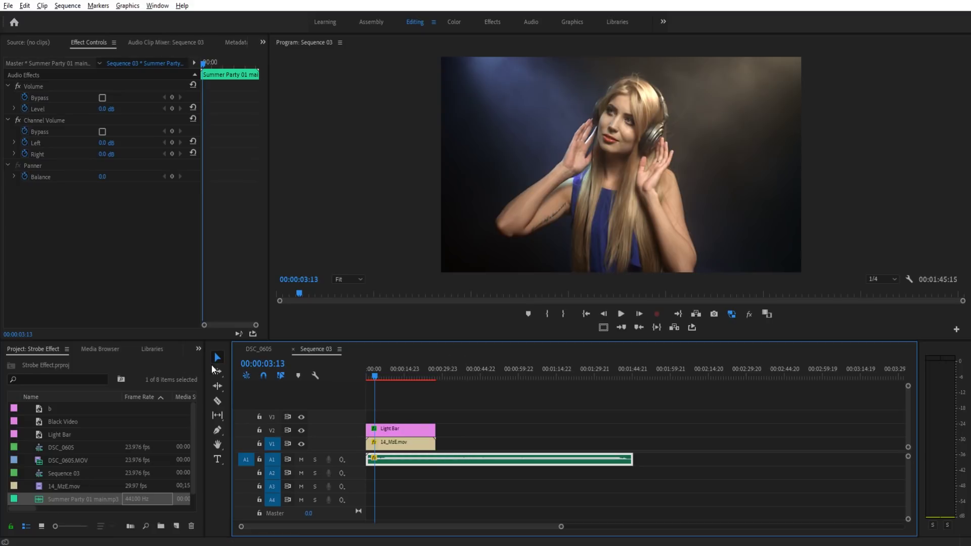
click(198, 349)
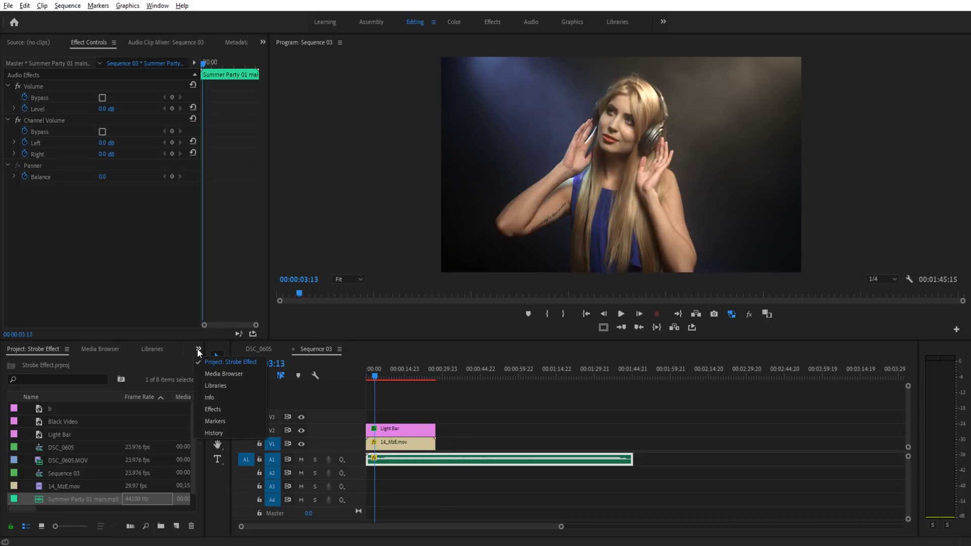
click(537, 413)
click(489, 463)
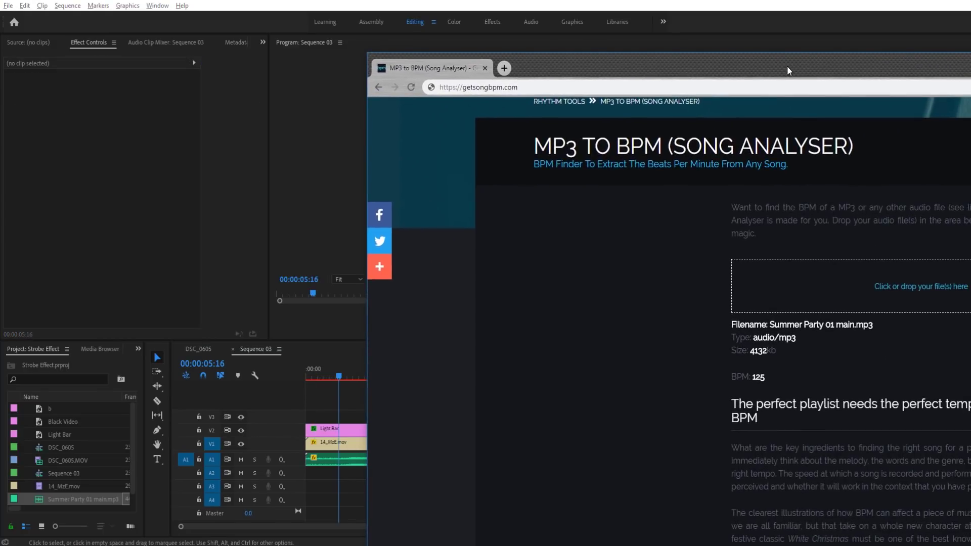
- Read the song's 125 BPM on getsongbpm.com, then return to Premiere's effects list
drag(787, 66, 740, 33)
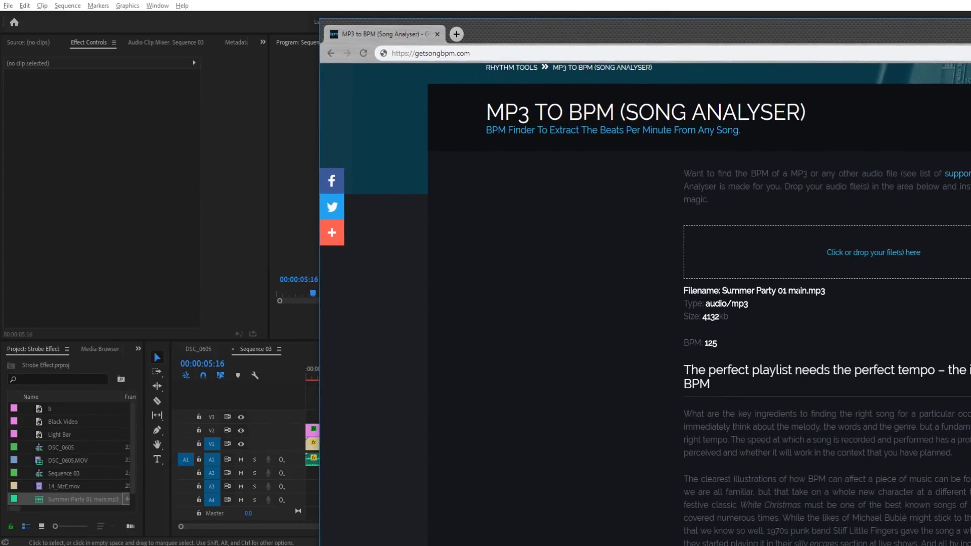
double_click(705, 342)
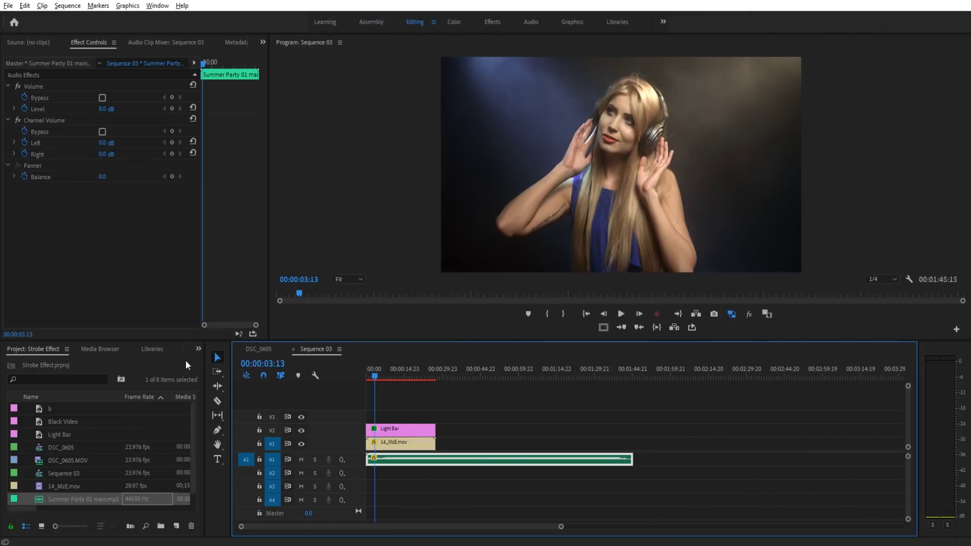
click(197, 349)
click(212, 408)
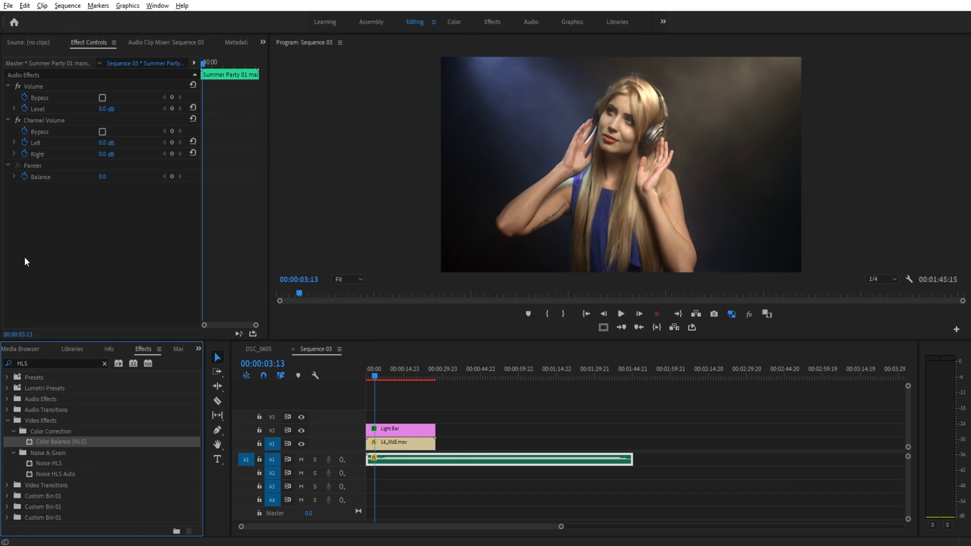
- Select the Light Bar clip and set its Strobe Light Strobe Period to 0.48 s
click(402, 427)
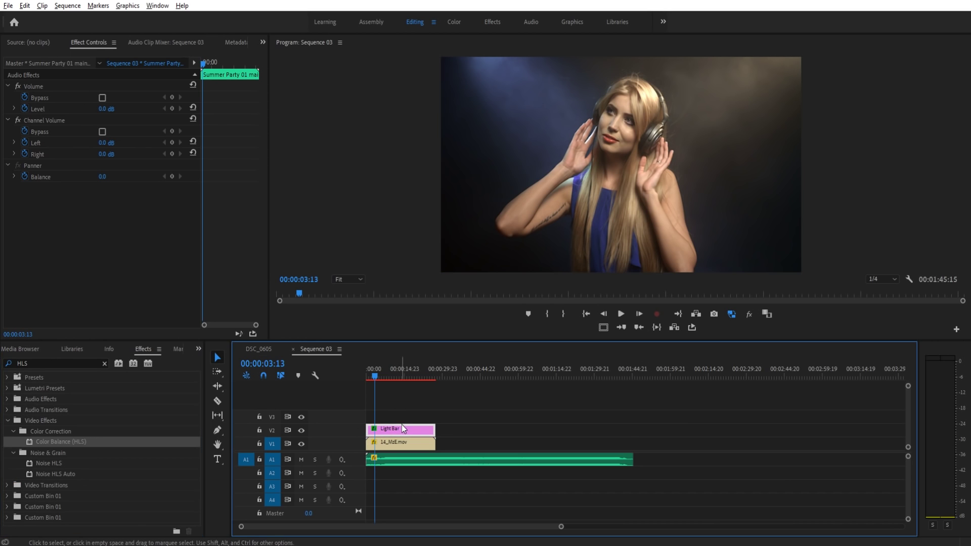
scroll(143, 255, down, 3)
scroll(143, 255, down, 1)
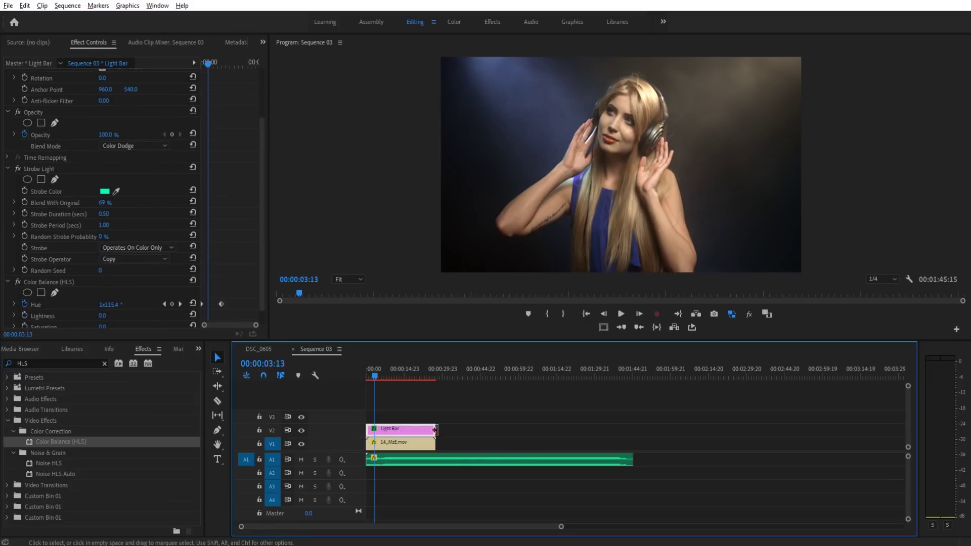
click(483, 457)
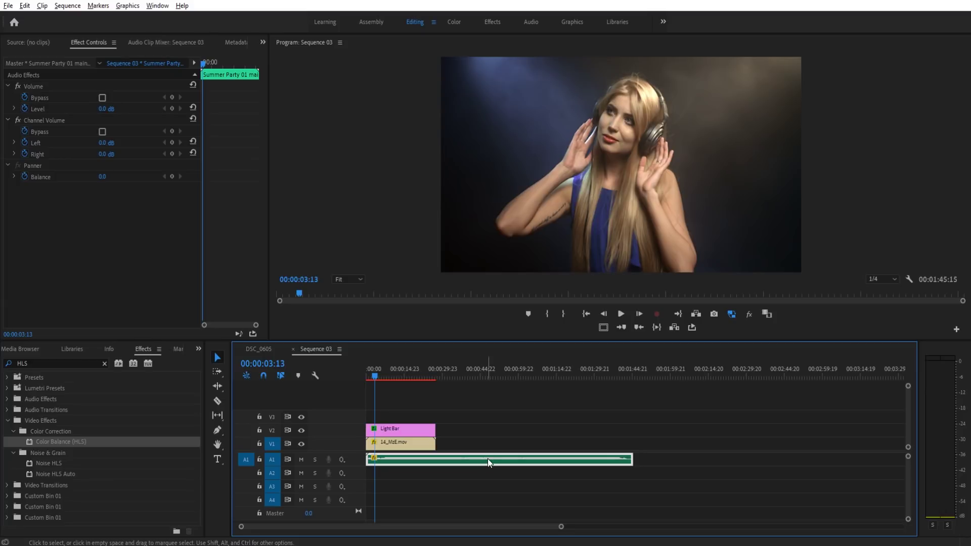
click(417, 430)
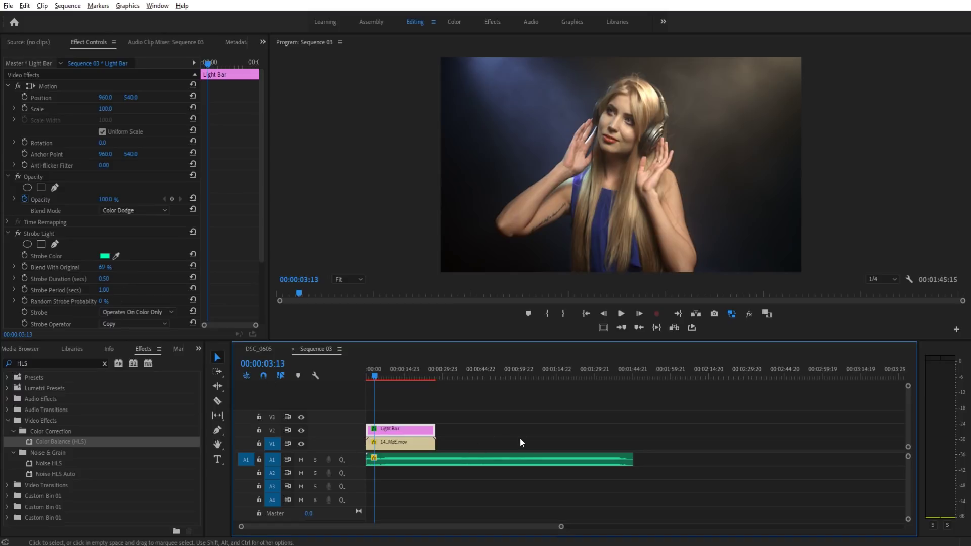
click(104, 289)
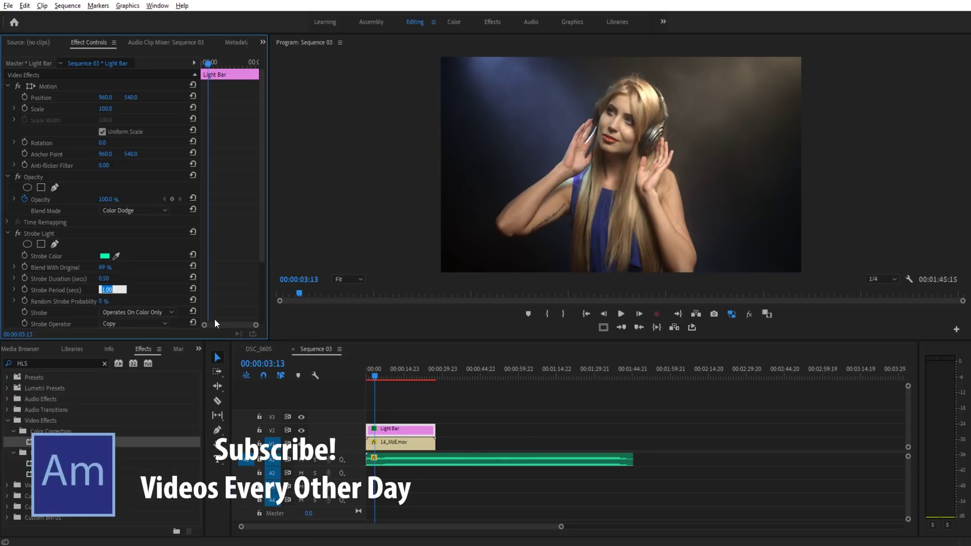
key(BackSpace)
text(48)
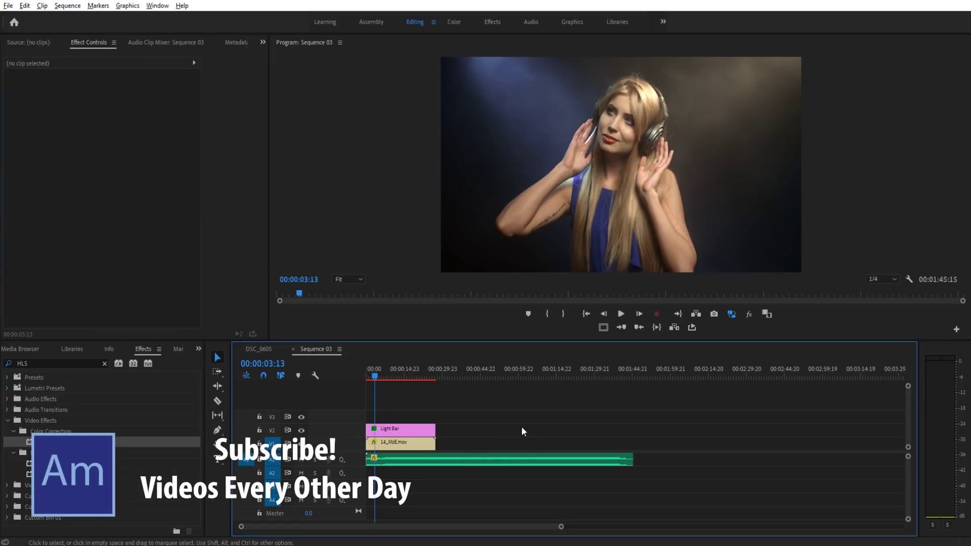
click(520, 429)
- Reselect Light Bar and clear its Strobe Duration value
click(411, 459)
click(396, 428)
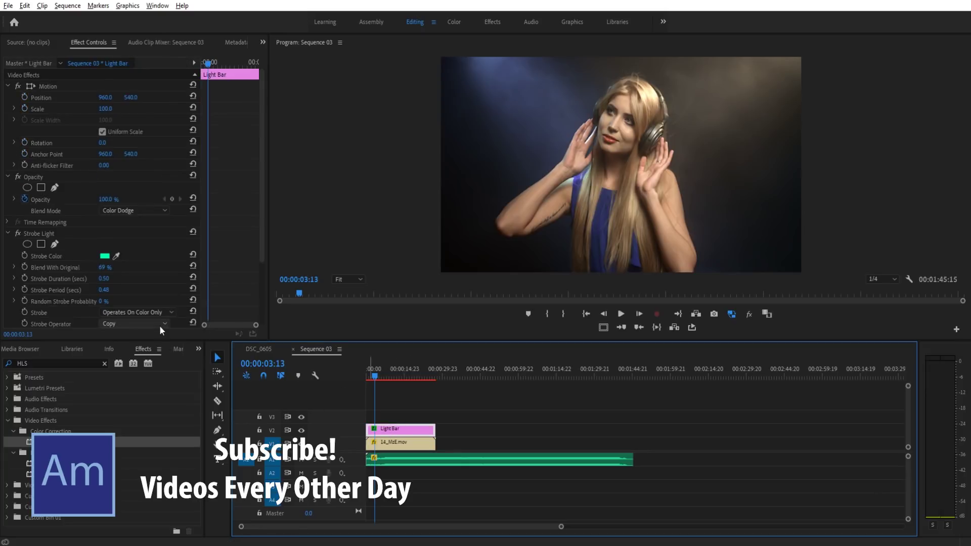
click(104, 278)
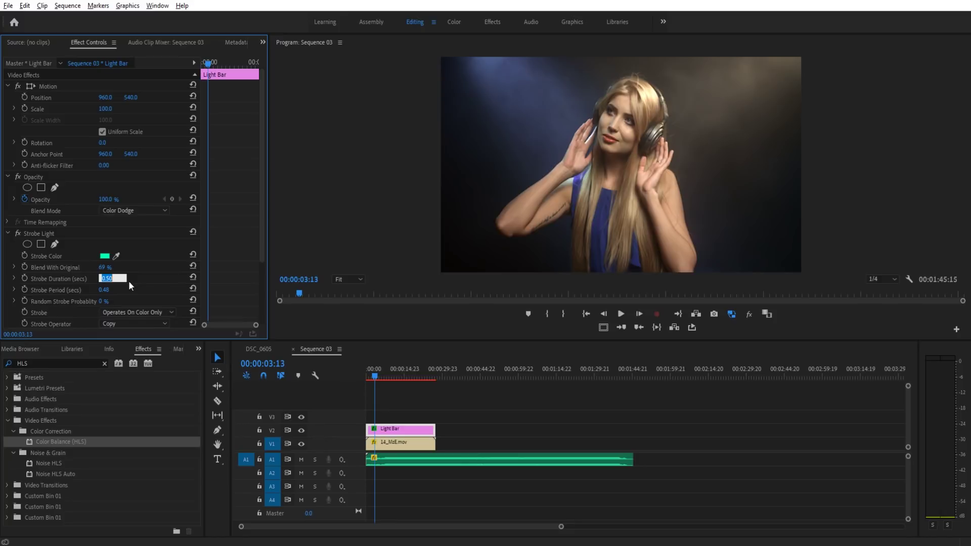
key(BackSpace)
click(347, 384)
- Preview the strobe timing against the music, then reselect the Light Bar clip
click(371, 377)
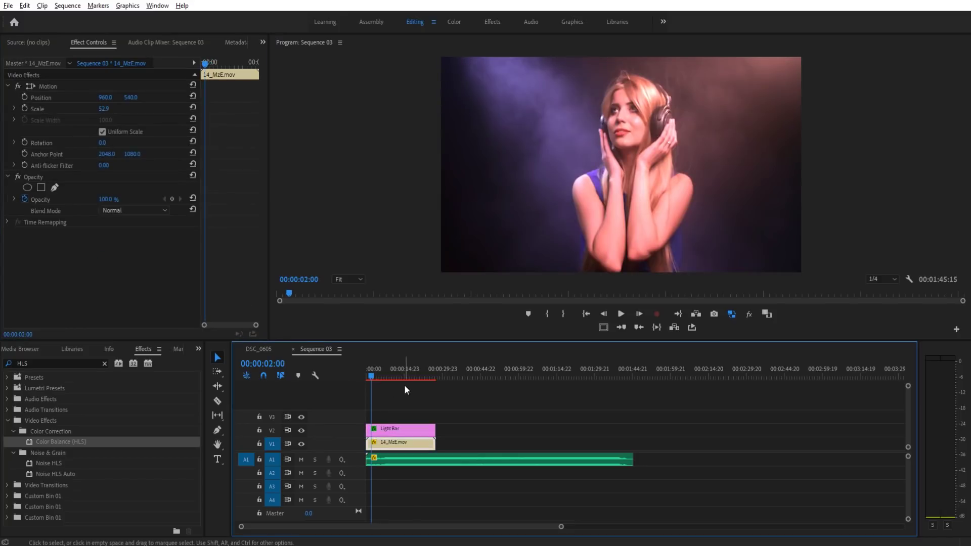
click(369, 369)
key(space)
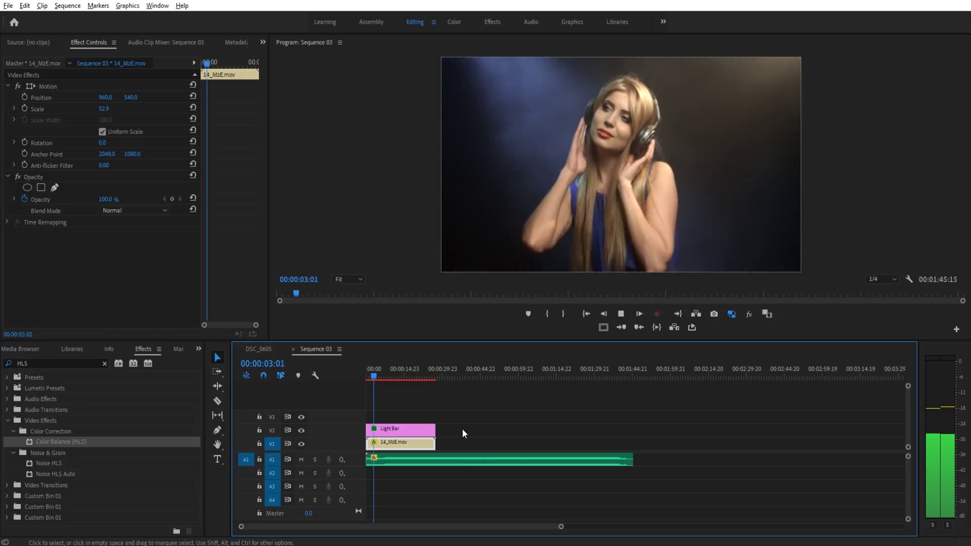
key(space)
click(437, 458)
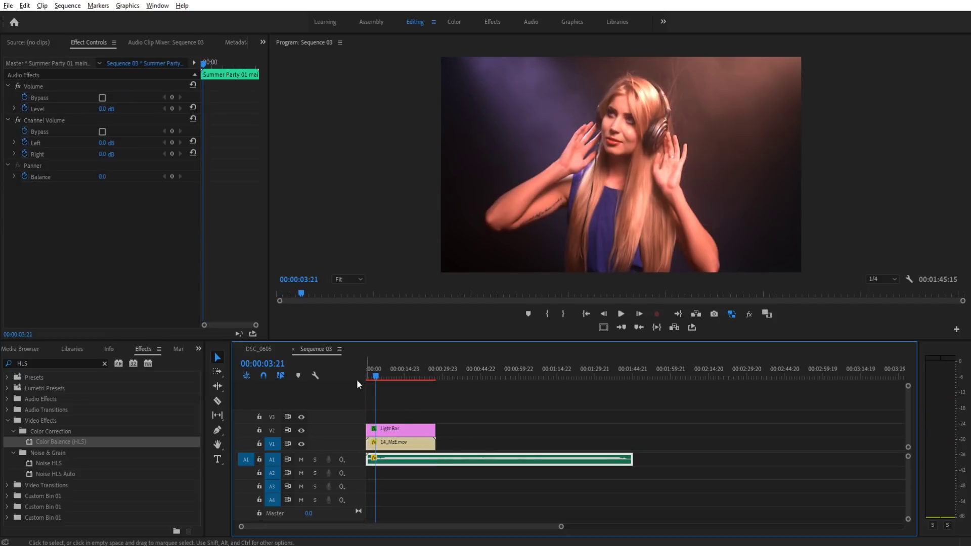
click(417, 431)
- Set Light Bar's Strobe Duration to 0.01 s and preview the strobe from the start
click(108, 277)
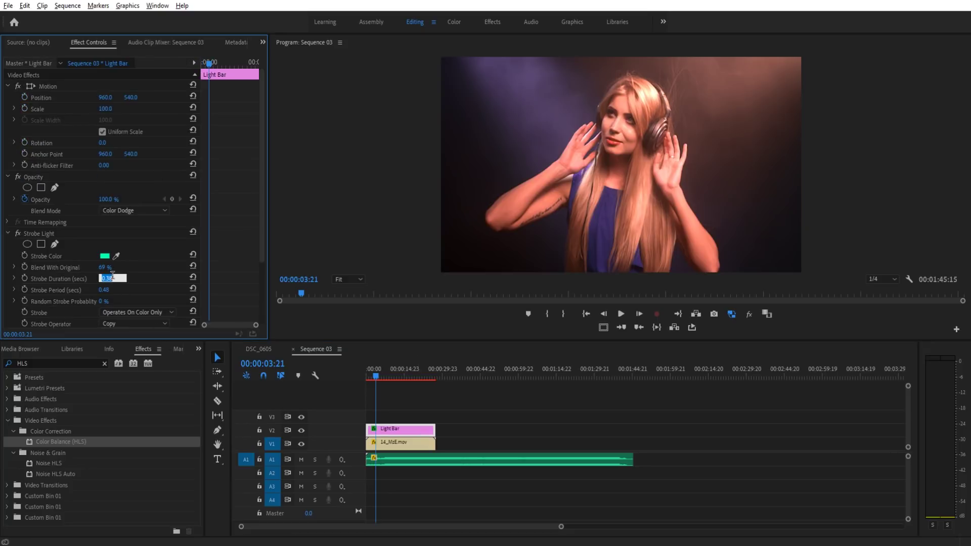
click(141, 285)
click(111, 278)
text(.01)
click(463, 396)
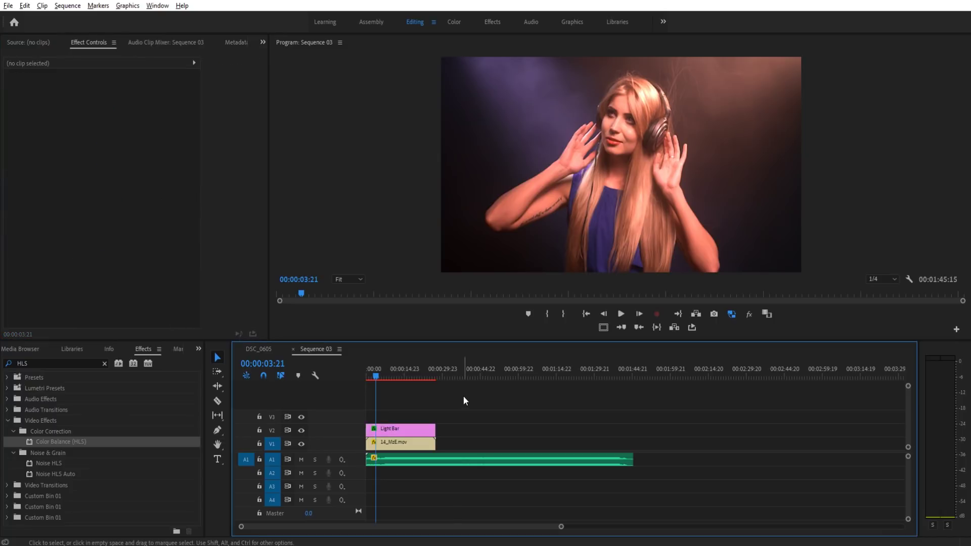
click(374, 375)
drag(373, 375, 369, 375)
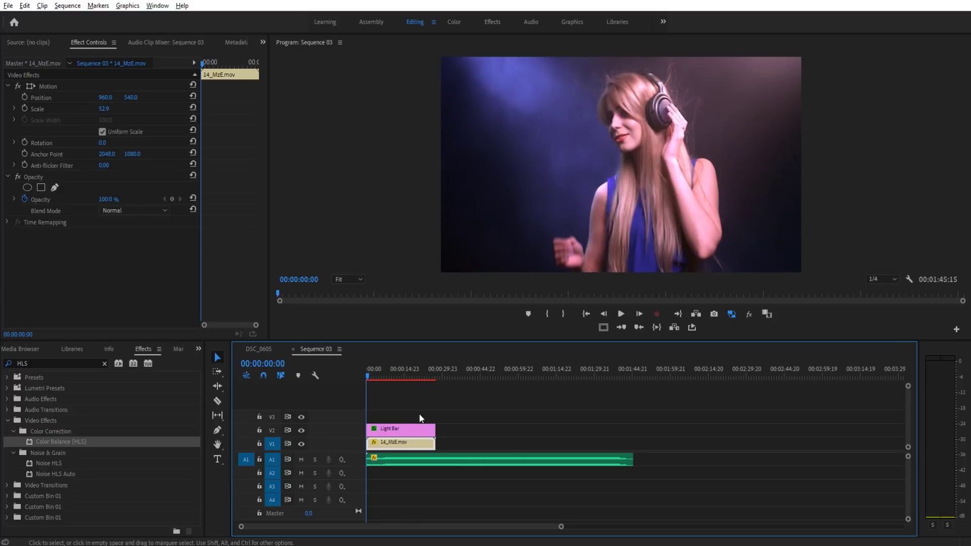
key(space)
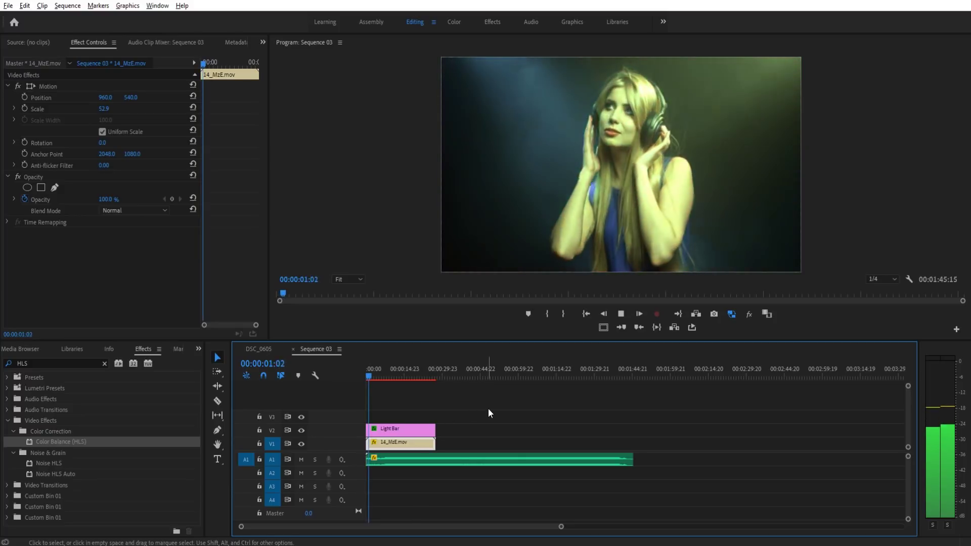
key(space)
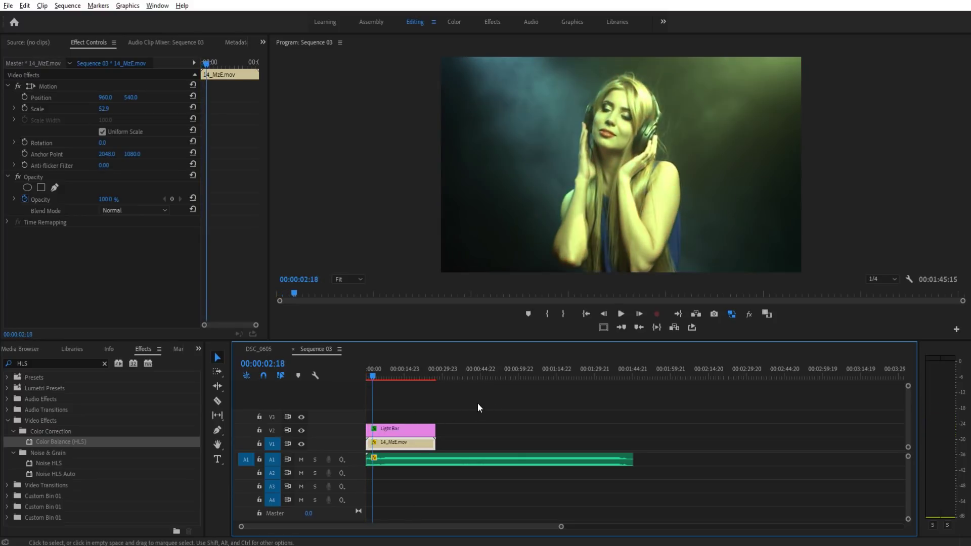
- Change the Strobe Duration to 0.38 s and replay the sequence from the start
click(421, 427)
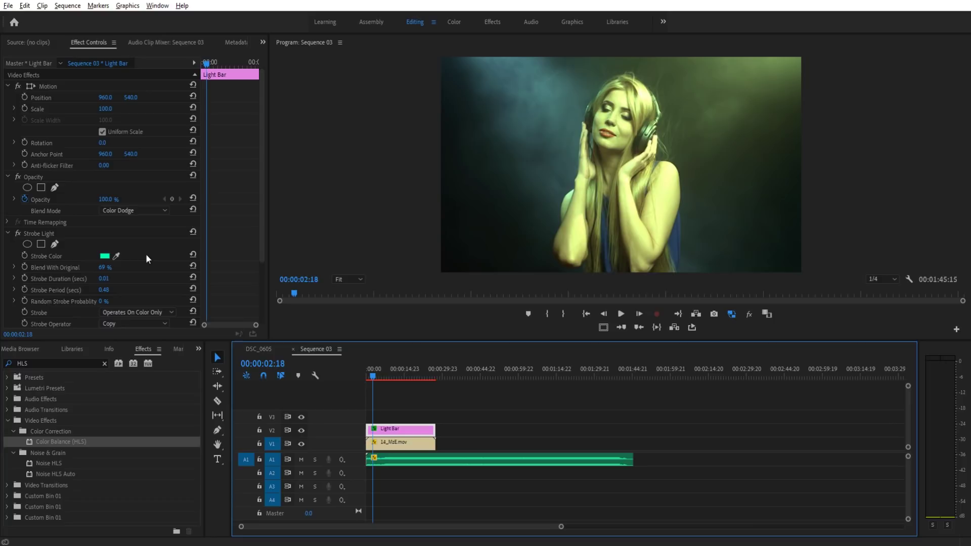
click(103, 279)
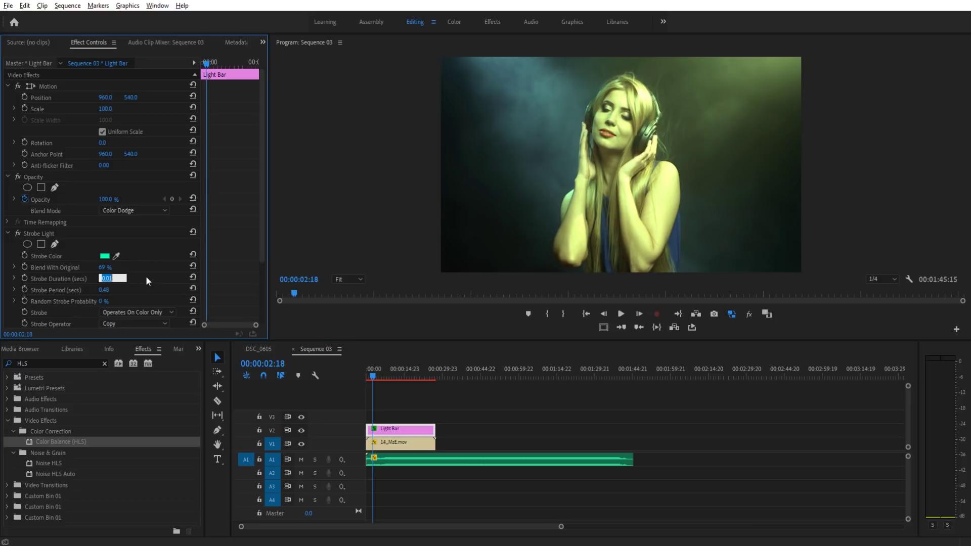
text(0.38)
click(412, 394)
key(Home)
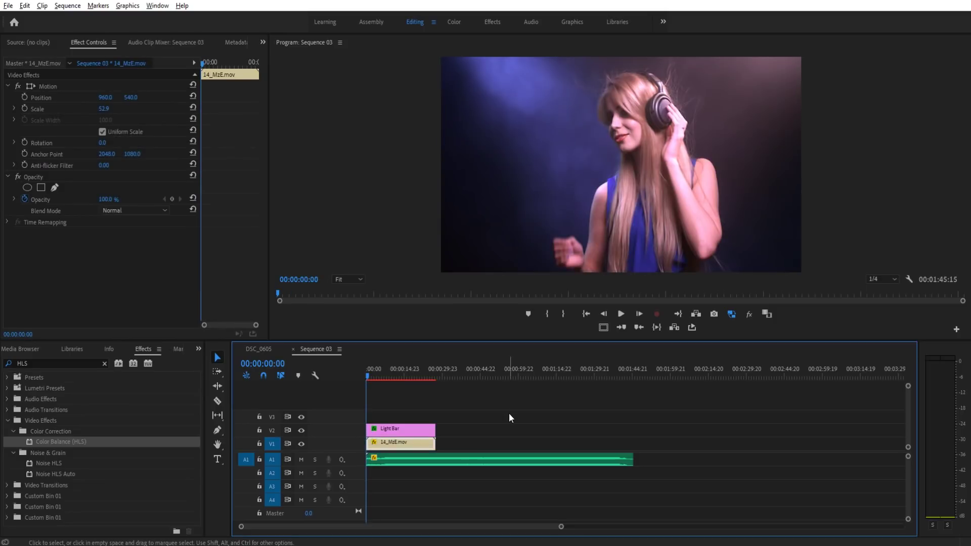
key(space)
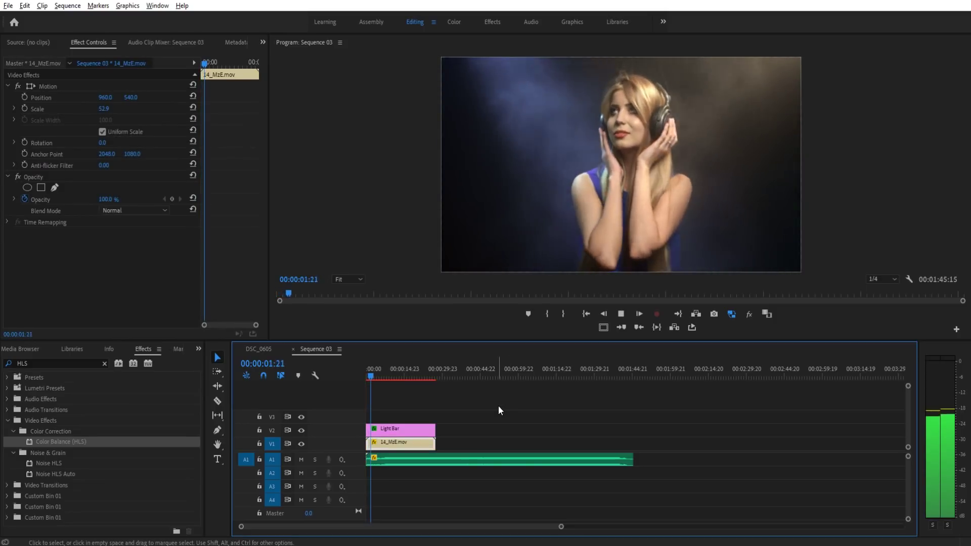
- Edit Light Bar's Strobe Duration down to 0.28 s
click(404, 428)
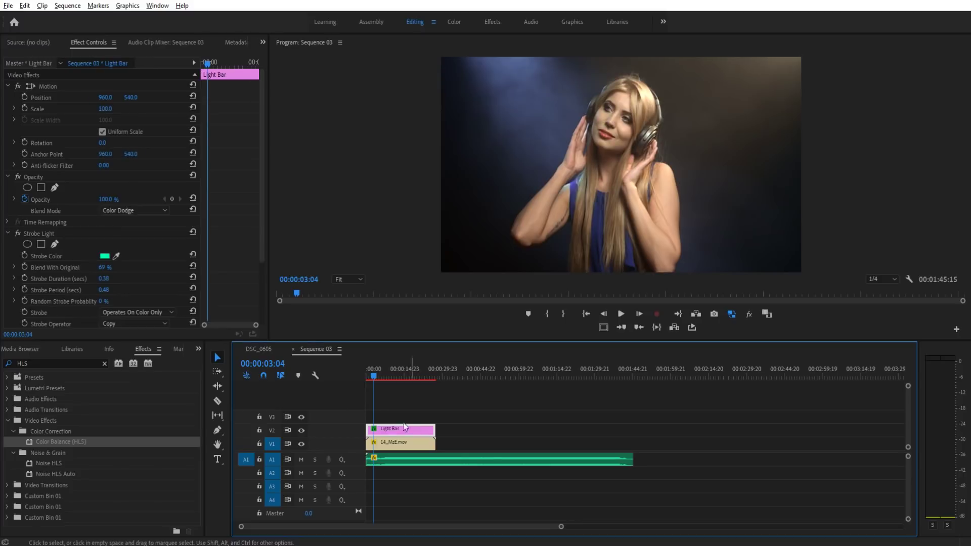
click(105, 279)
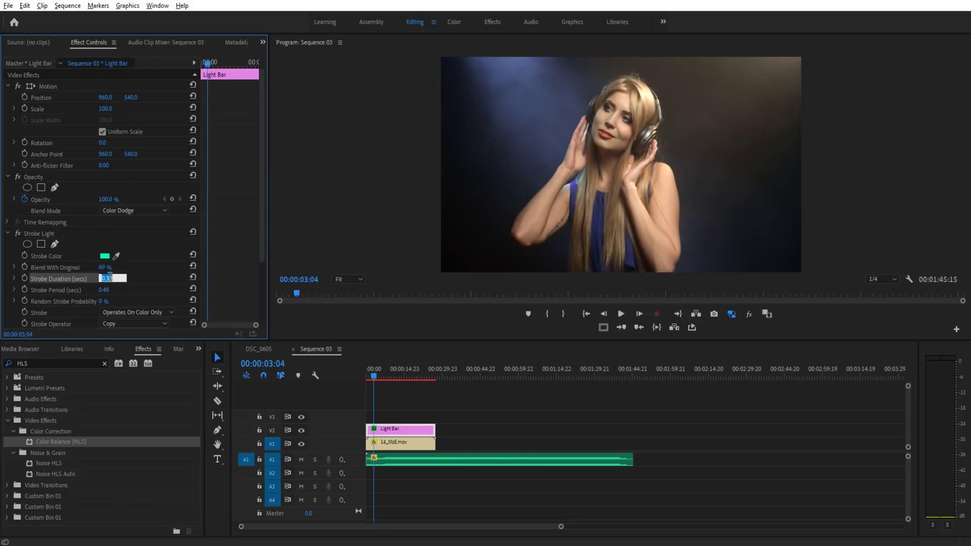
click(110, 278)
click(417, 396)
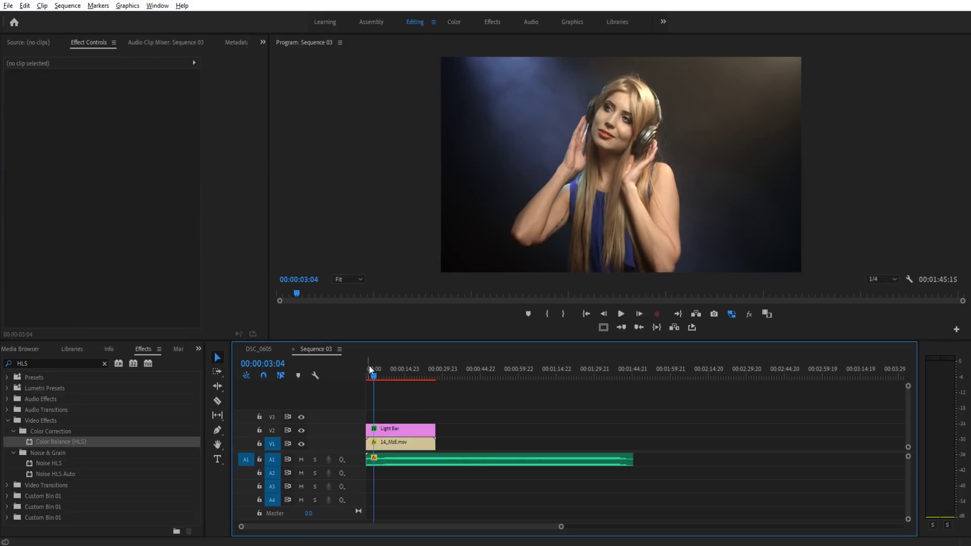
- Preview the new strobe timing from the start, scrub toward 00:00:09:00, and reselect Light Bar
click(369, 365)
key(space)
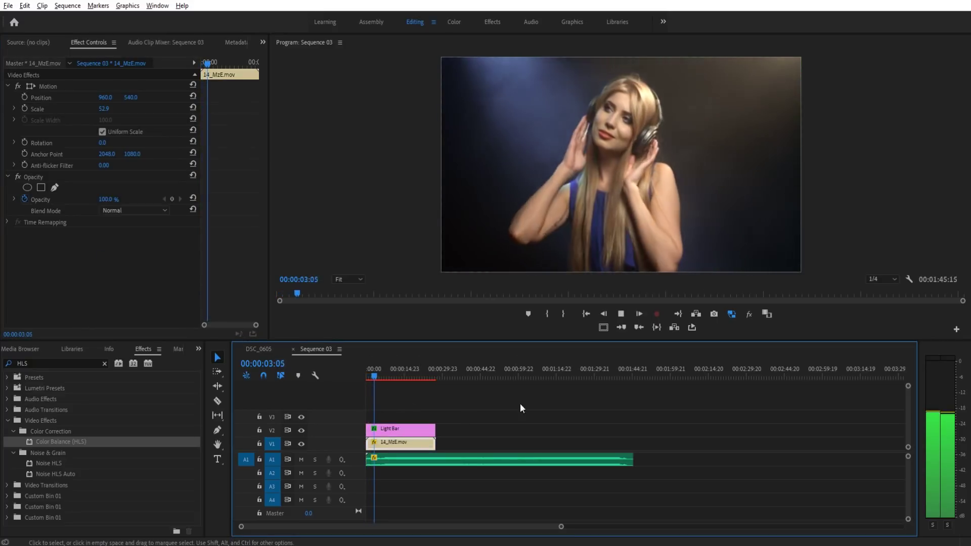
key(space)
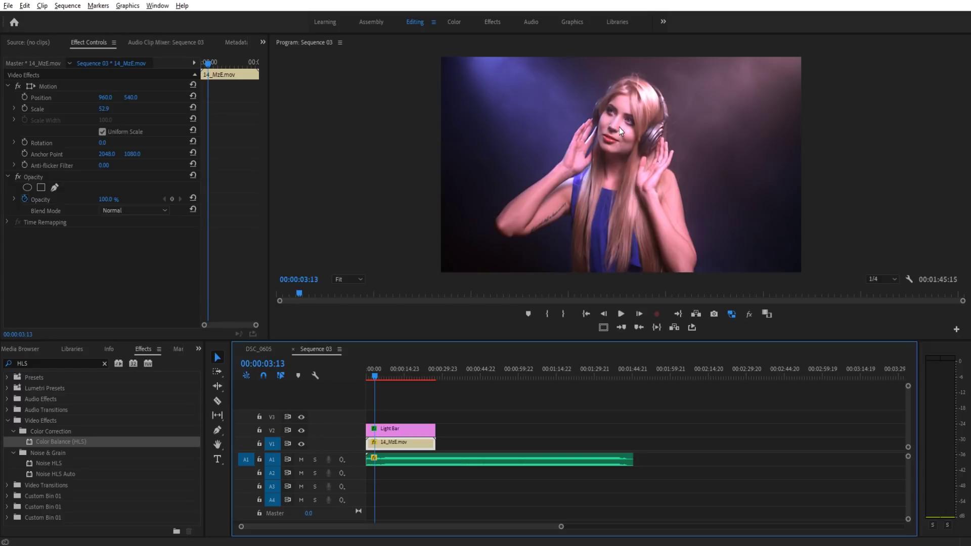
key(space)
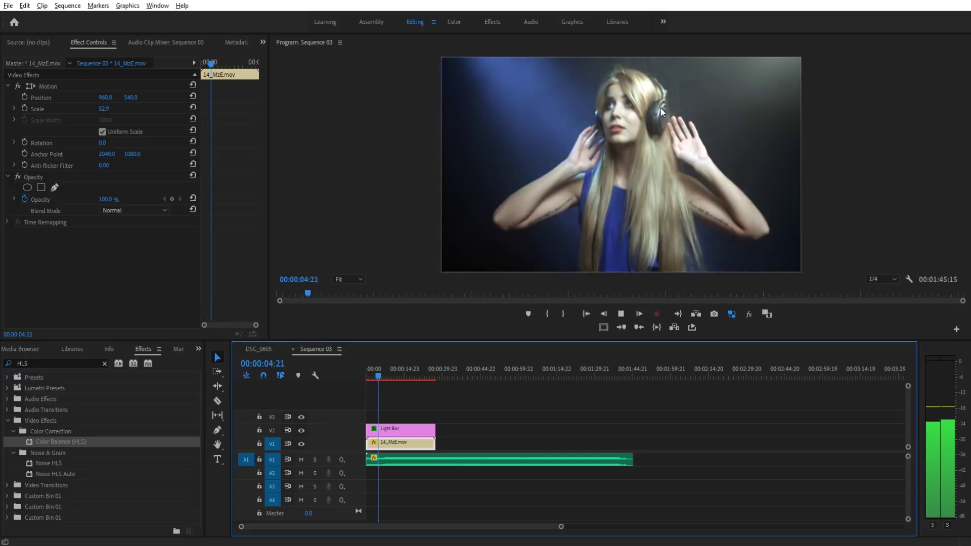
key(space)
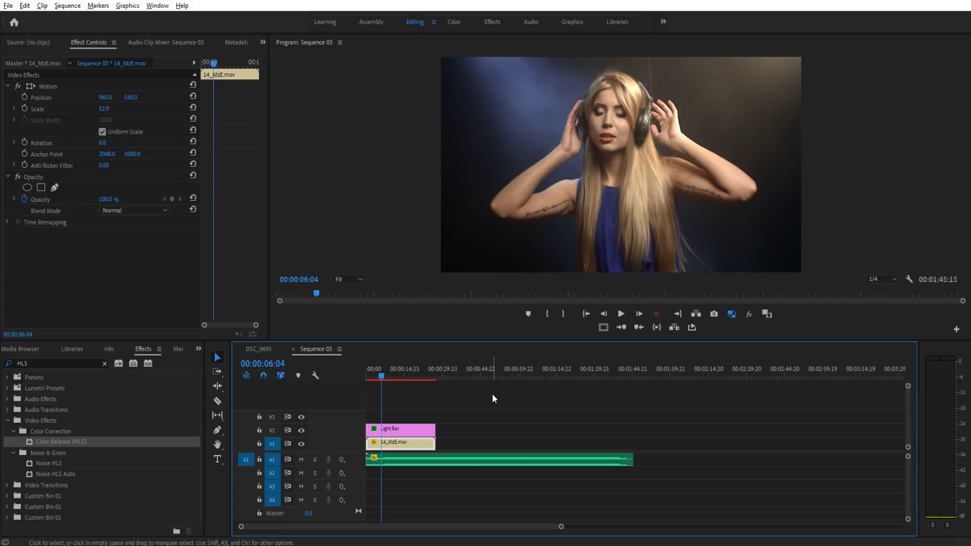
mouse_move(377, 376)
mouse_down()
mouse_move(393, 377)
mouse_move(366, 374)
mouse_move(384, 365)
mouse_up()
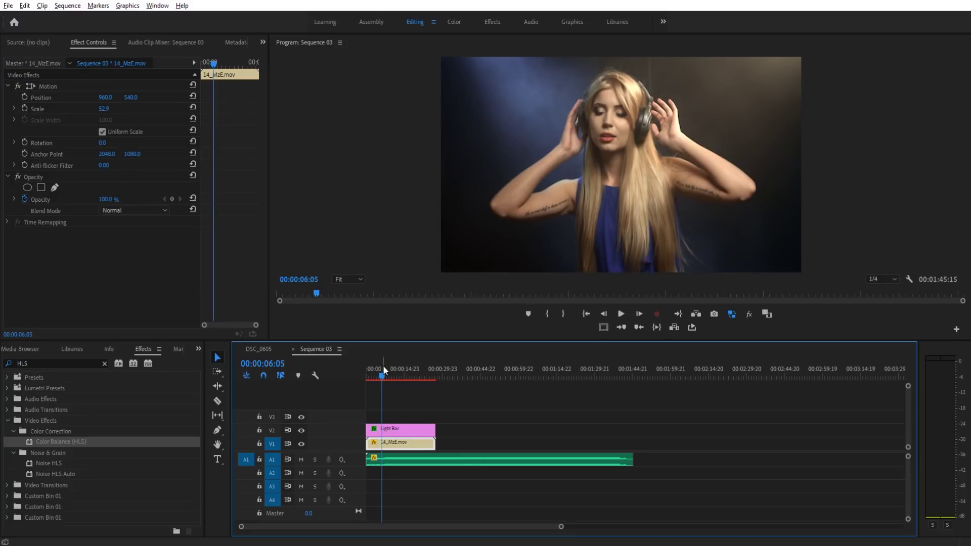
click(387, 431)
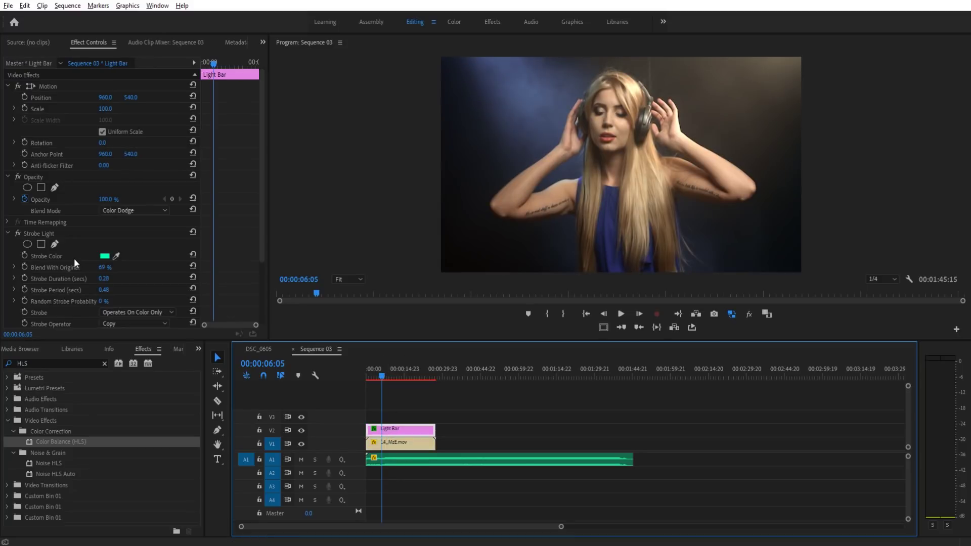
- Play from 00:00:06:05, stop on the drop at 00:00:07:19, and start keyframing Blend With Original
scroll(74, 232, down, 2)
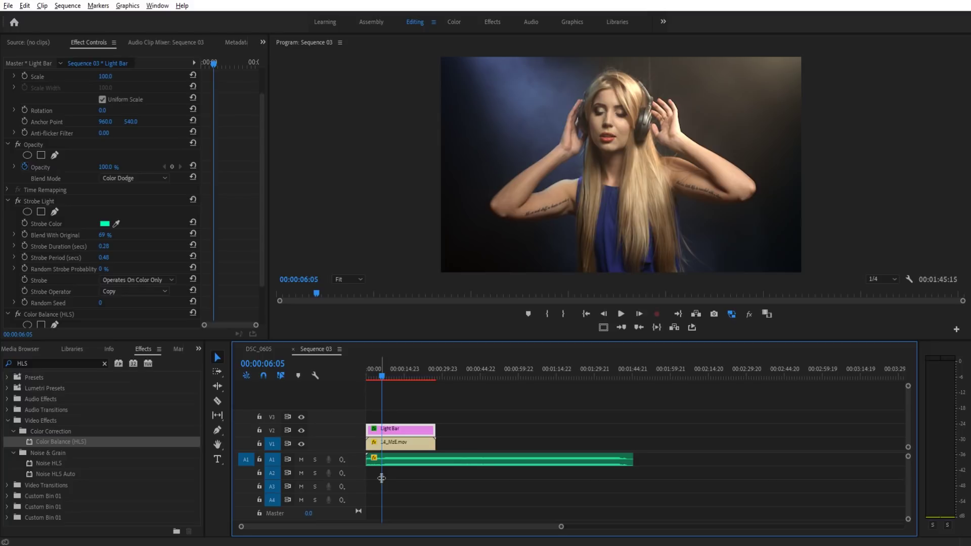
scroll(384, 479, up, 6)
scroll(384, 478, down, 2)
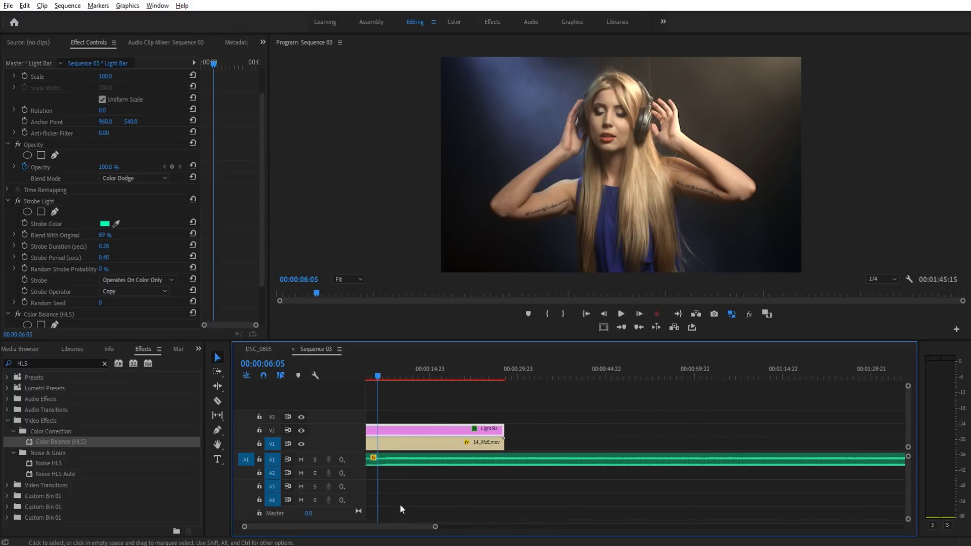
scroll(406, 524, up, 2)
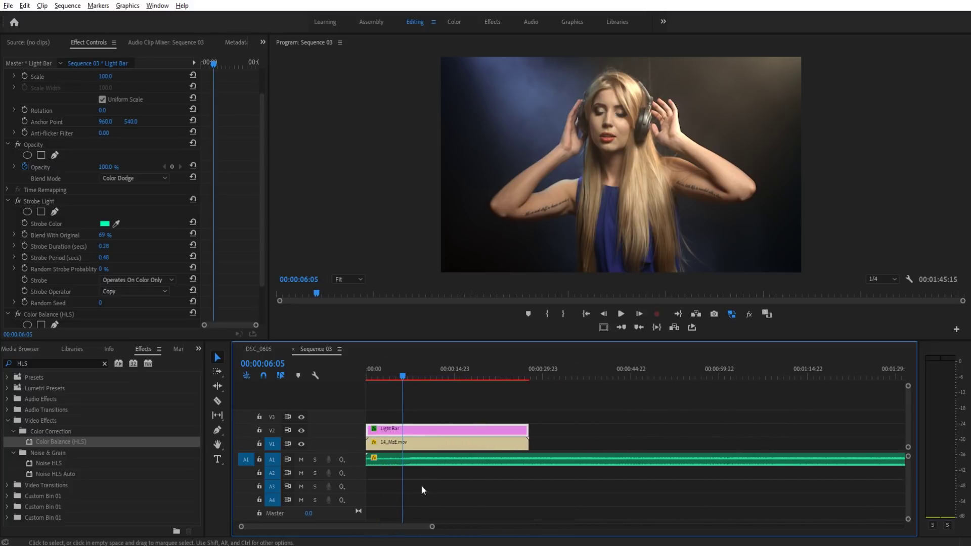
key(space)
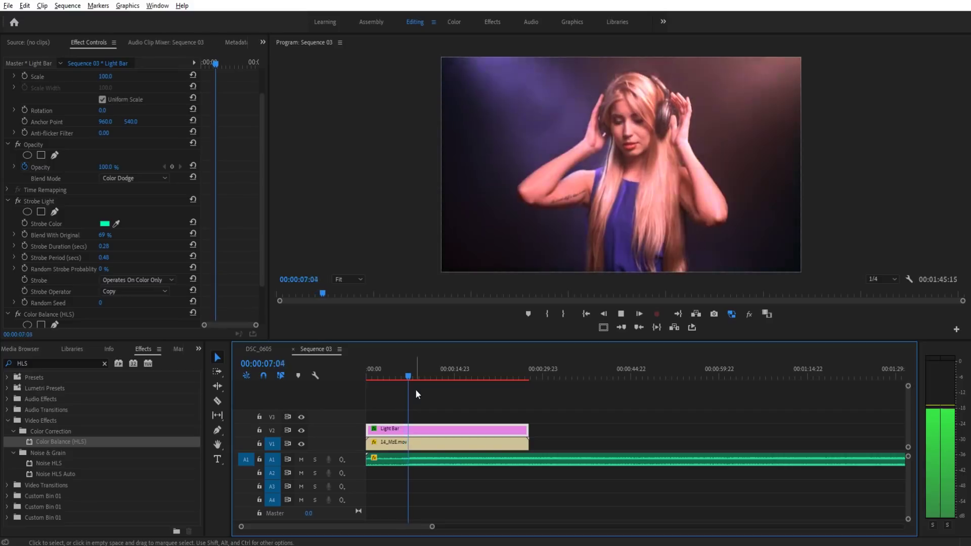
key(space)
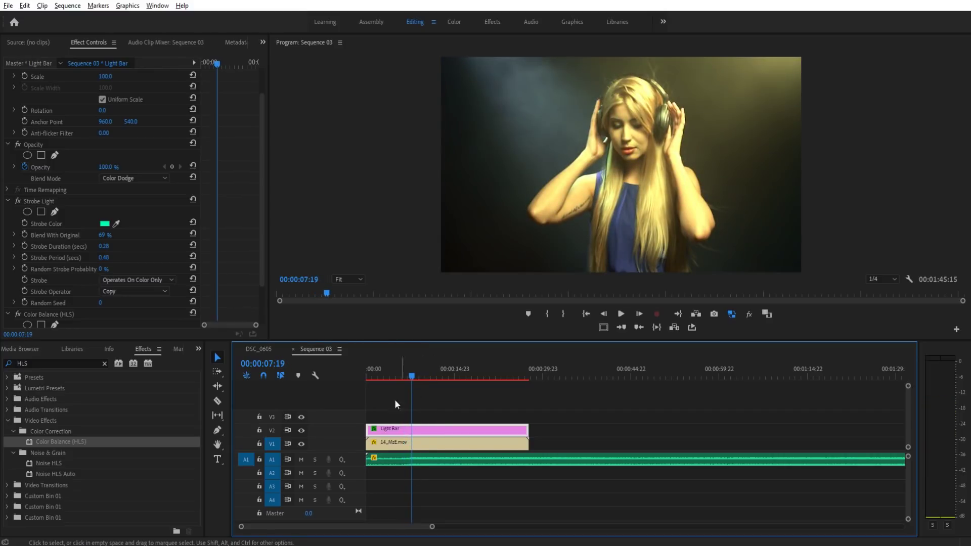
click(24, 234)
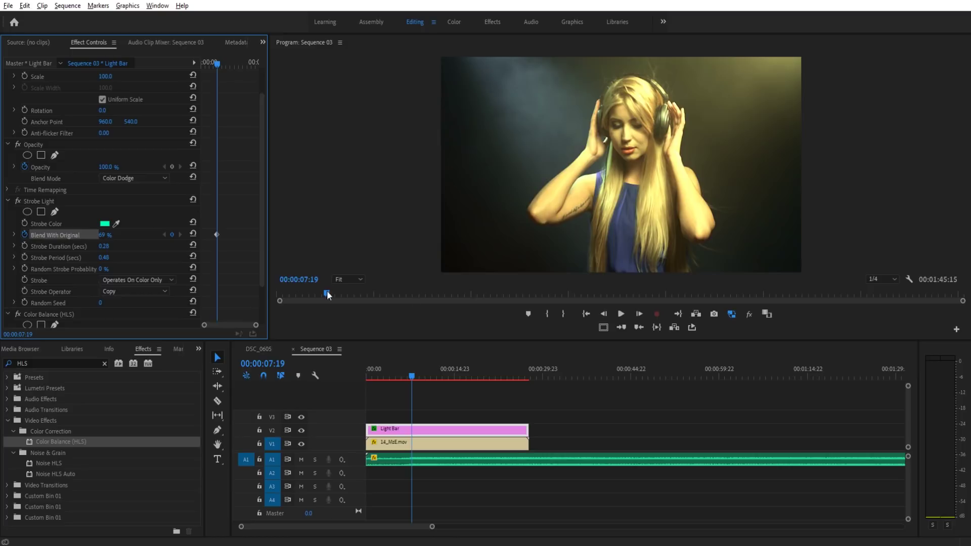
- Lower Blend With Original to 41% at 00:00:07:19
click(106, 235)
key(Return)
drag(103, 235, 95, 235)
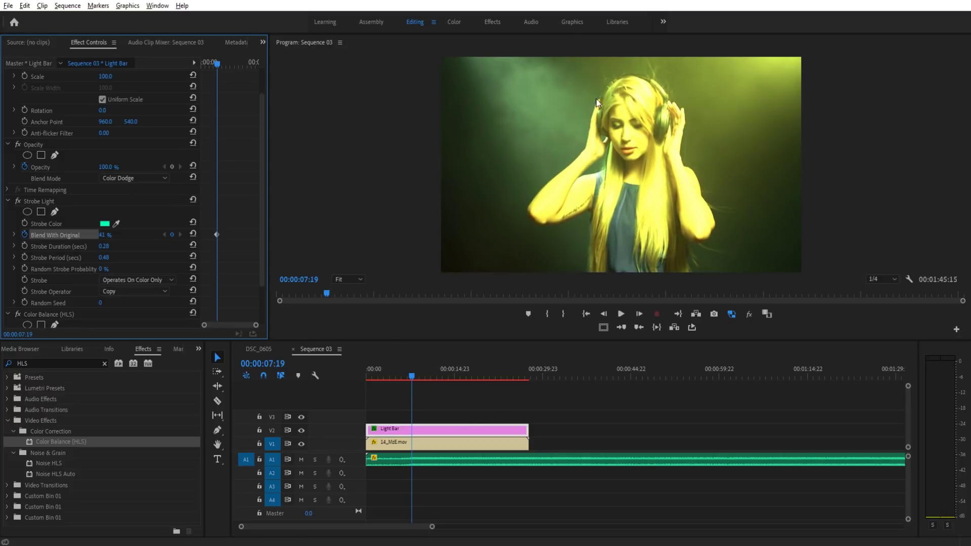
- Step back to 00:00:07:14 and raise Blend With Original to 78% there
click(605, 313)
click(604, 314)
click(605, 314)
click(604, 313)
click(604, 314)
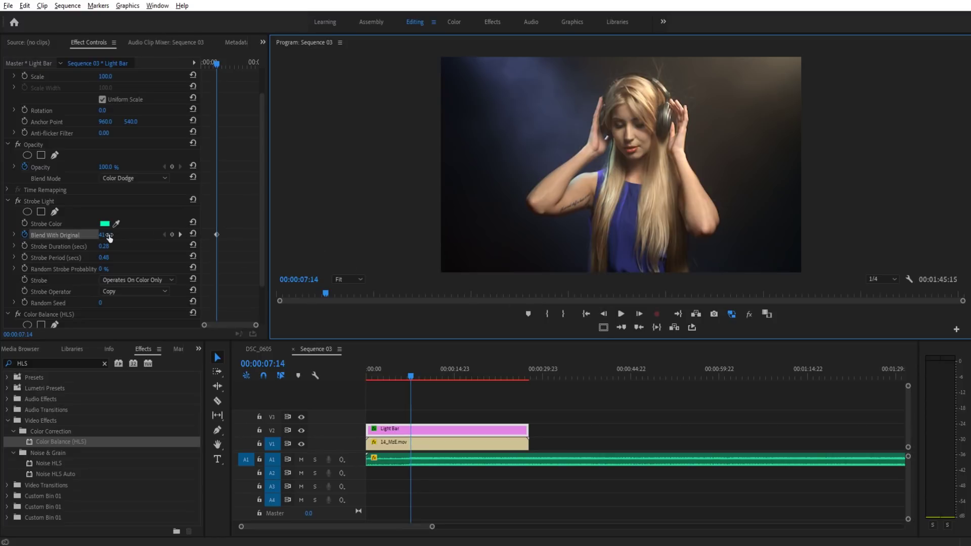
drag(111, 237, 135, 236)
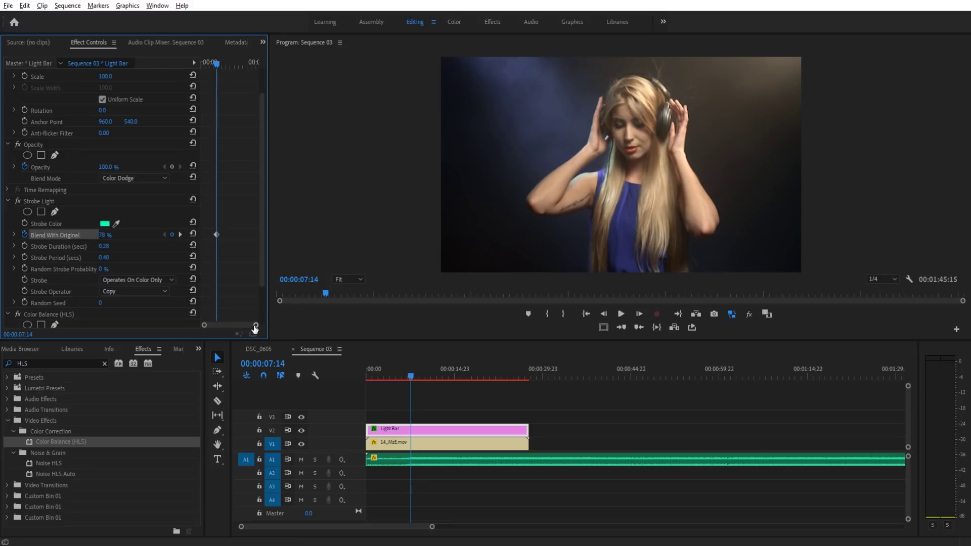
drag(255, 329, 230, 327)
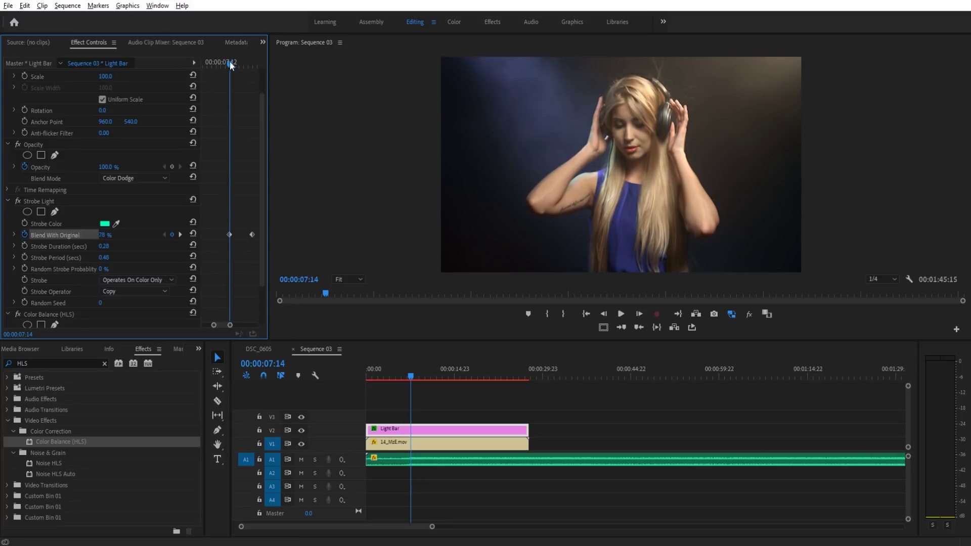
drag(230, 63, 211, 85)
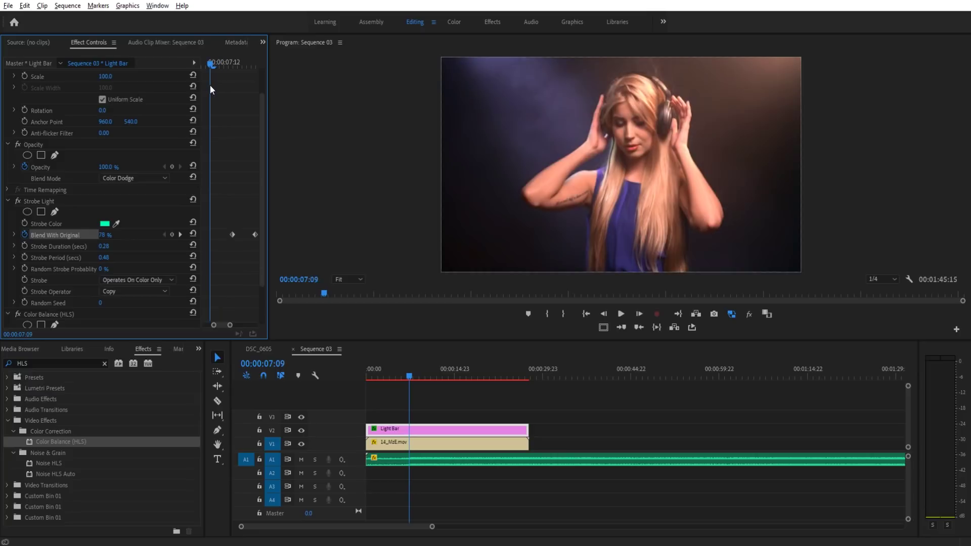
click(399, 376)
key(space)
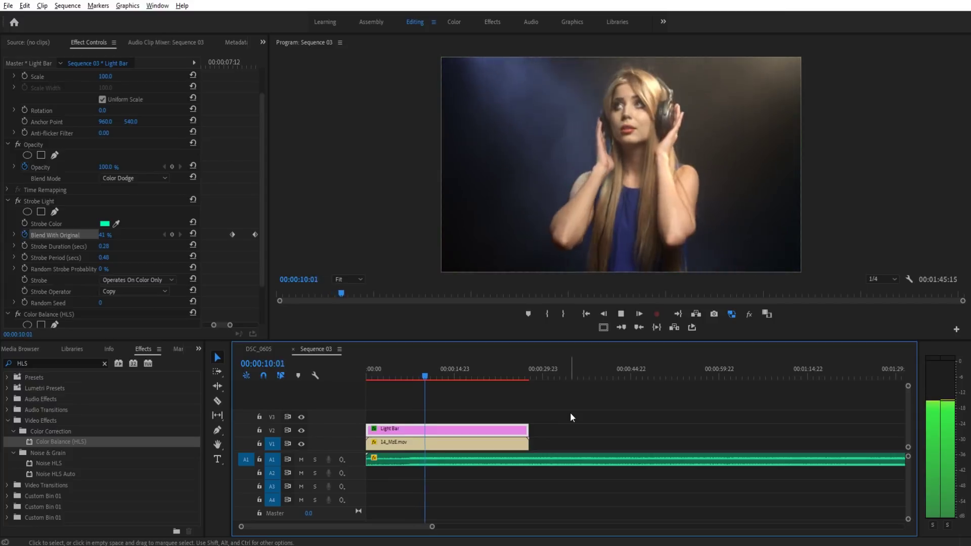
key(space)
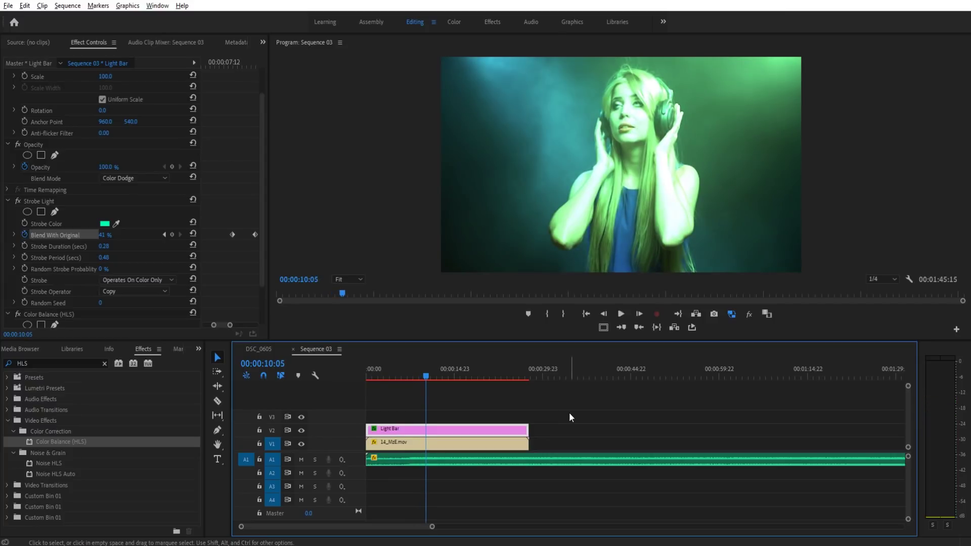